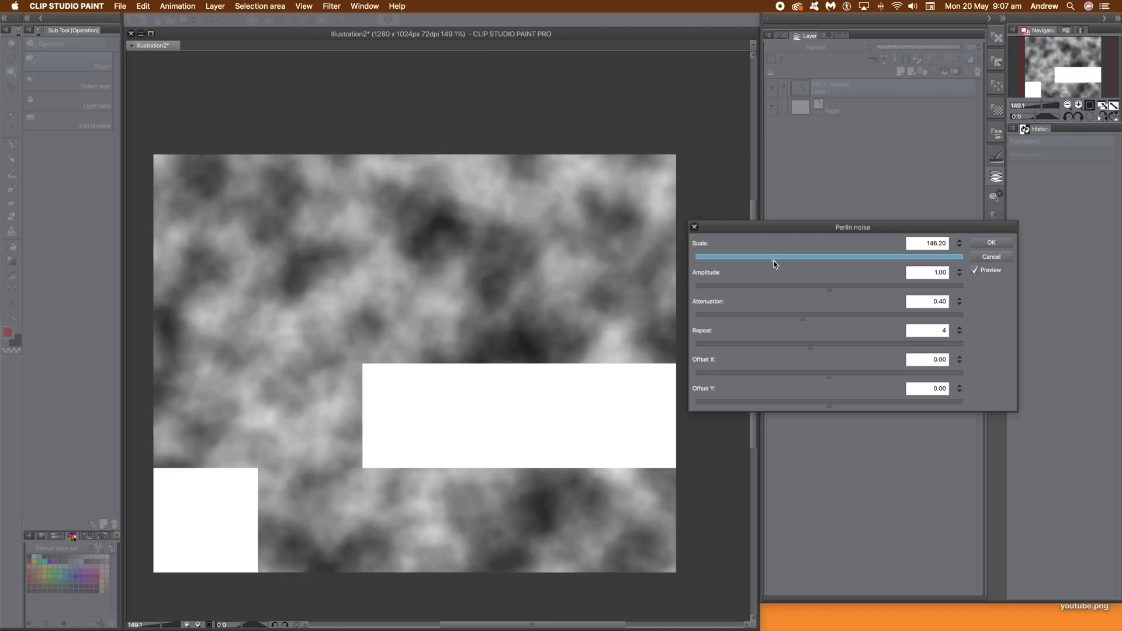
Apply Perlin noise to Layer 1 with scale 141.09, amplitude 1.31, attenuation 0.04, repeat 1 and offset X 172.13.
left_click_drag(805, 288, 758, 288)
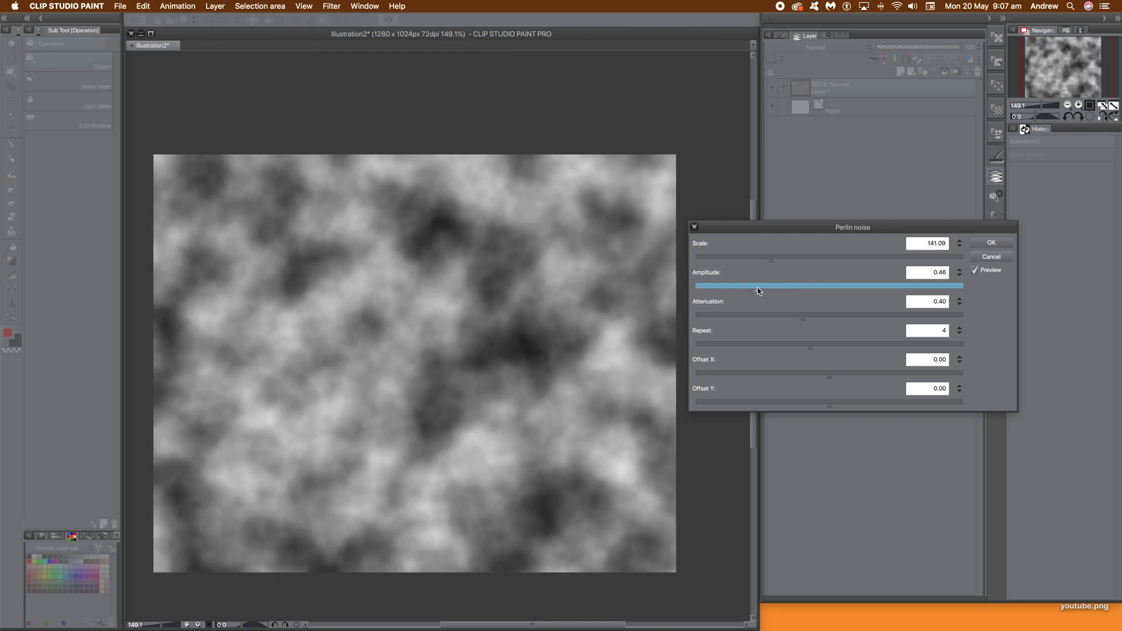
left_click_drag(867, 288, 871, 289)
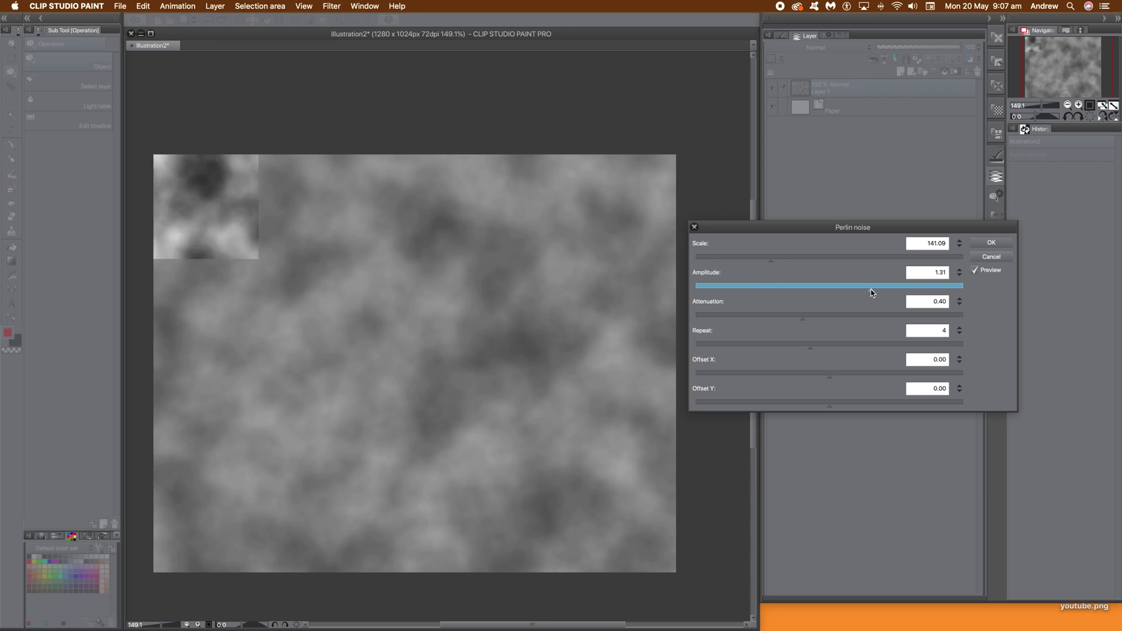
left_click_drag(792, 321, 707, 318)
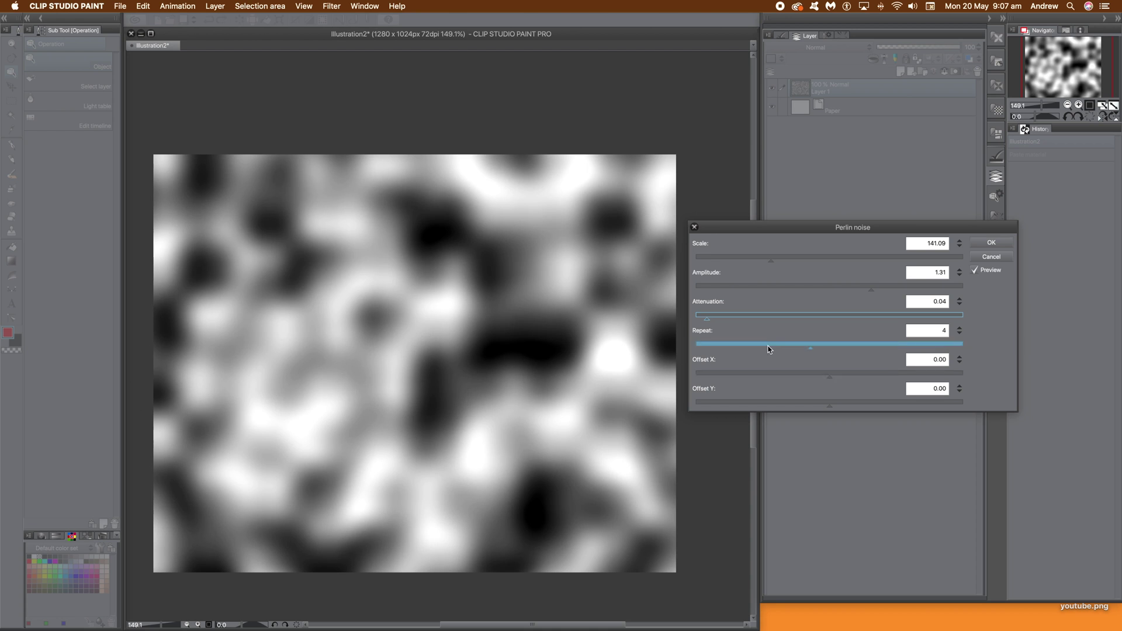
left_click_drag(768, 350, 730, 350)
left_click_drag(816, 380, 806, 377)
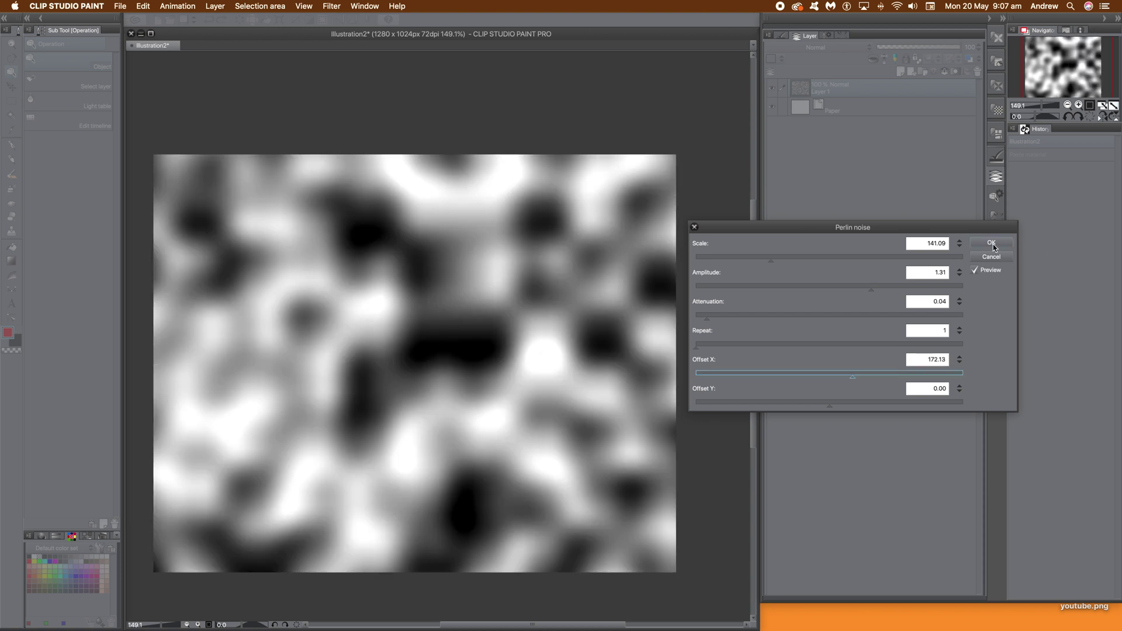
left_click(987, 242)
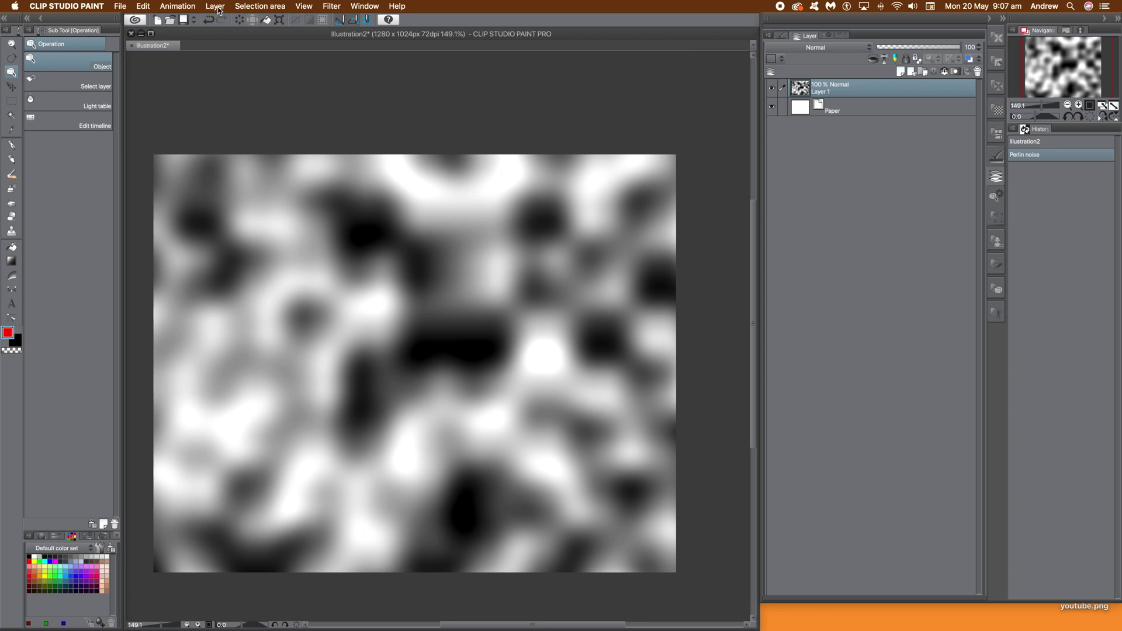
Add a new raster layer above Layer 1 with Color expression and Normal blending.
left_click(215, 6)
mouse_move(280, 29)
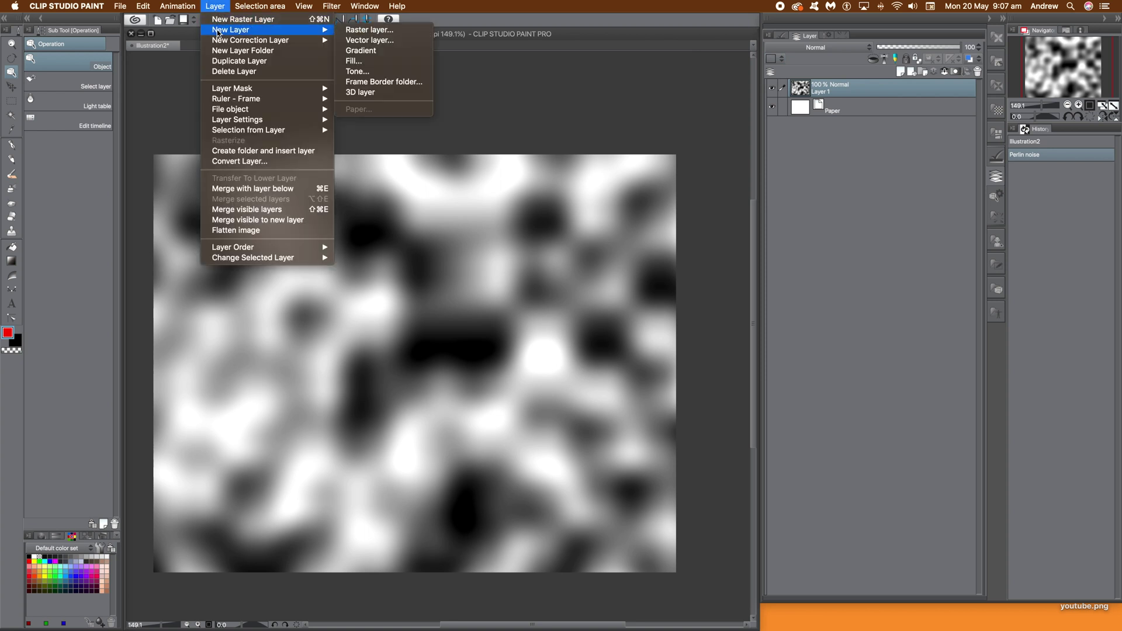
left_click(392, 32)
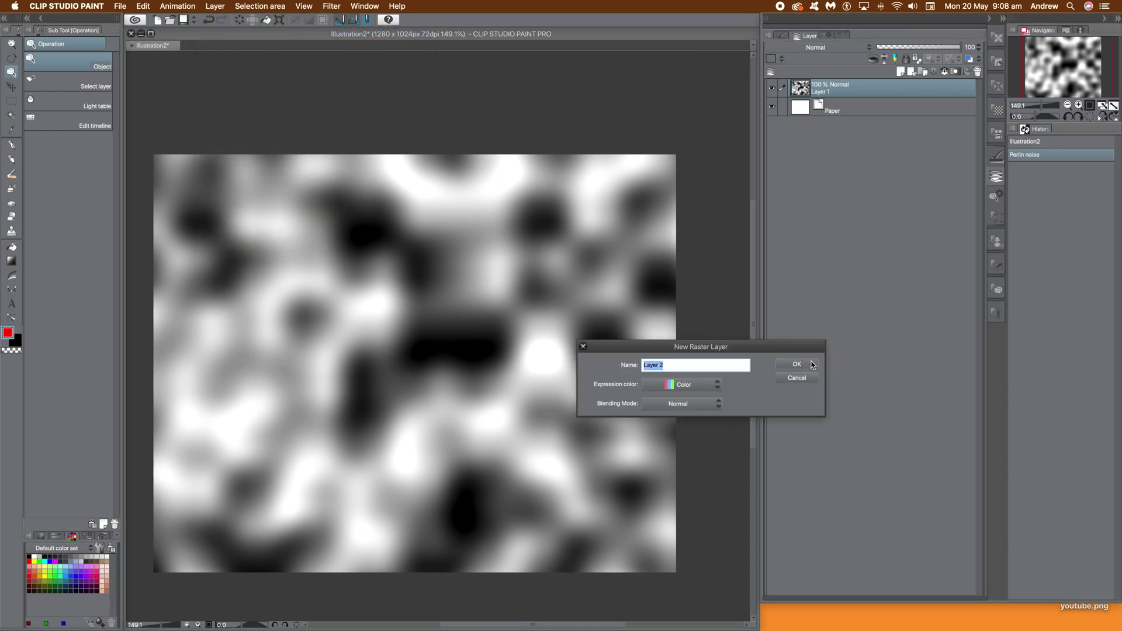
left_click(812, 364)
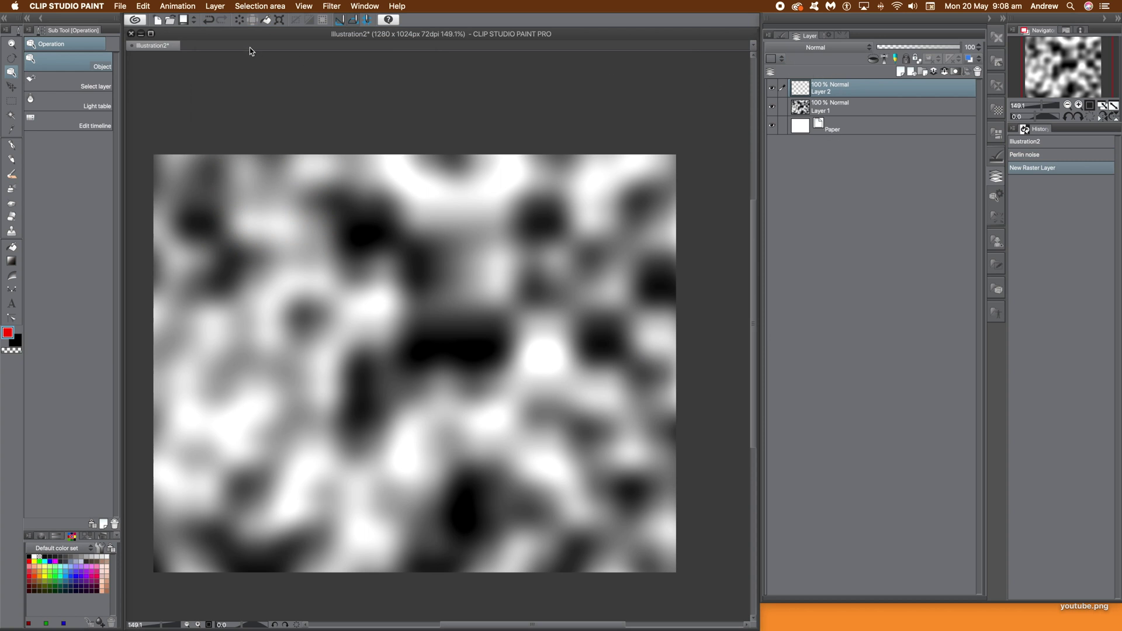
Start the Perlin noise filter on Layer 2 with scale 163.58 and amplitude 1.39.
left_click(331, 6)
mouse_move(333, 41)
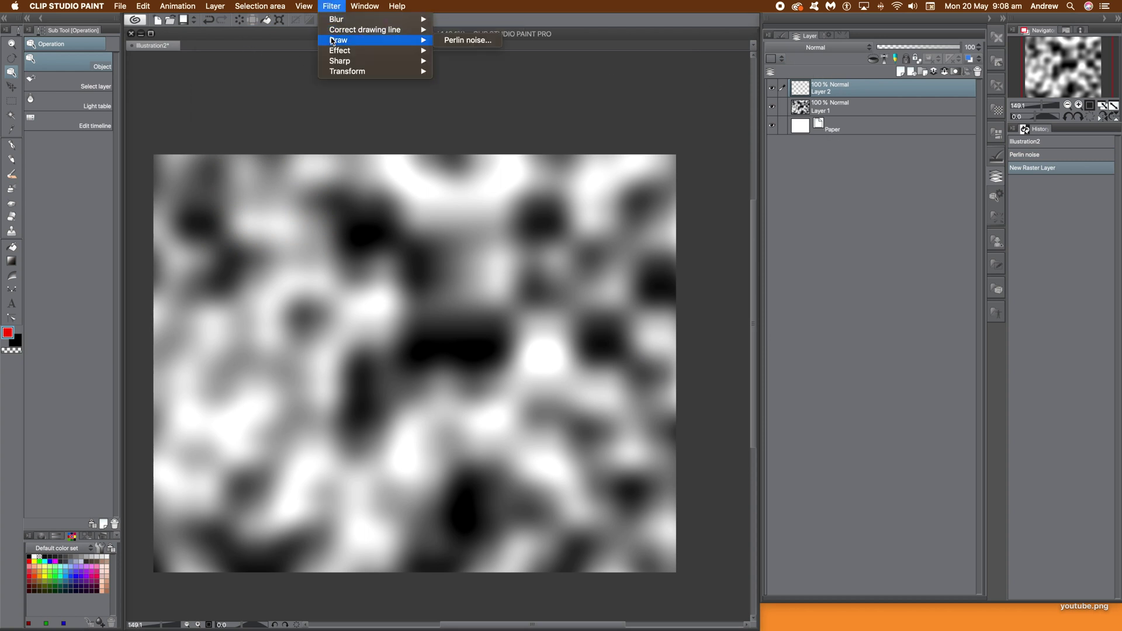
left_click(465, 40)
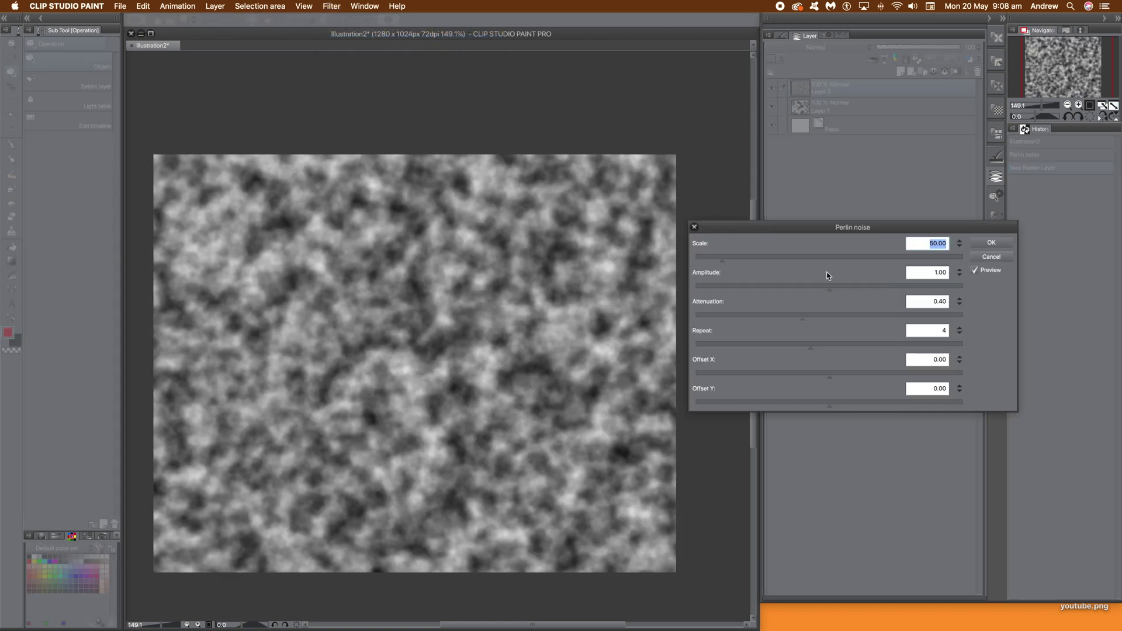
left_click(783, 260)
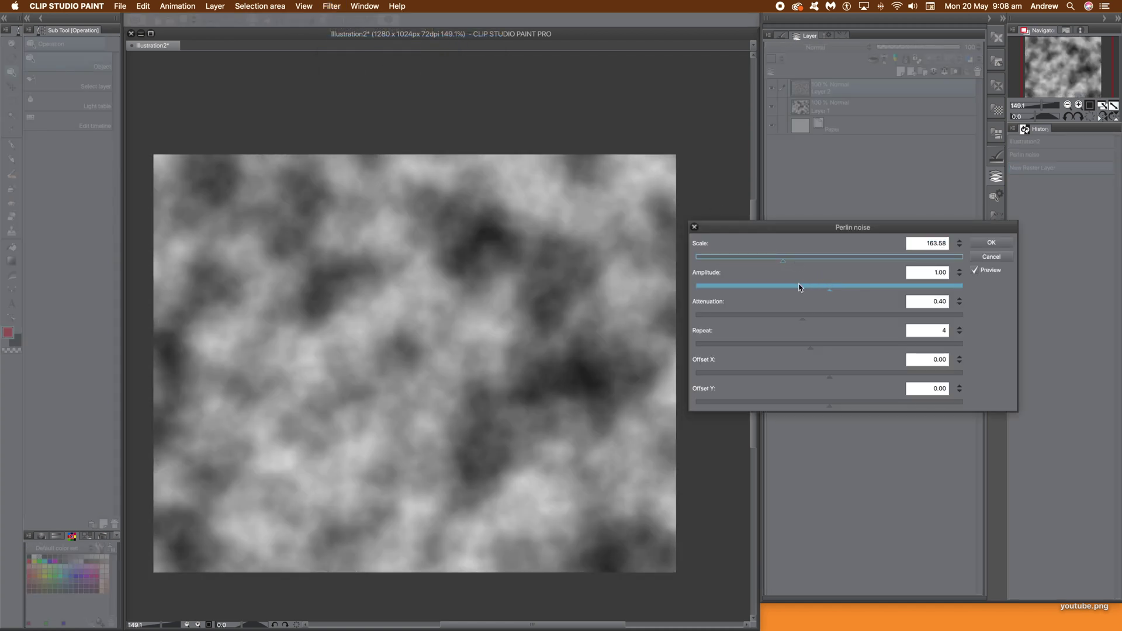
left_click(720, 288)
left_click(861, 289)
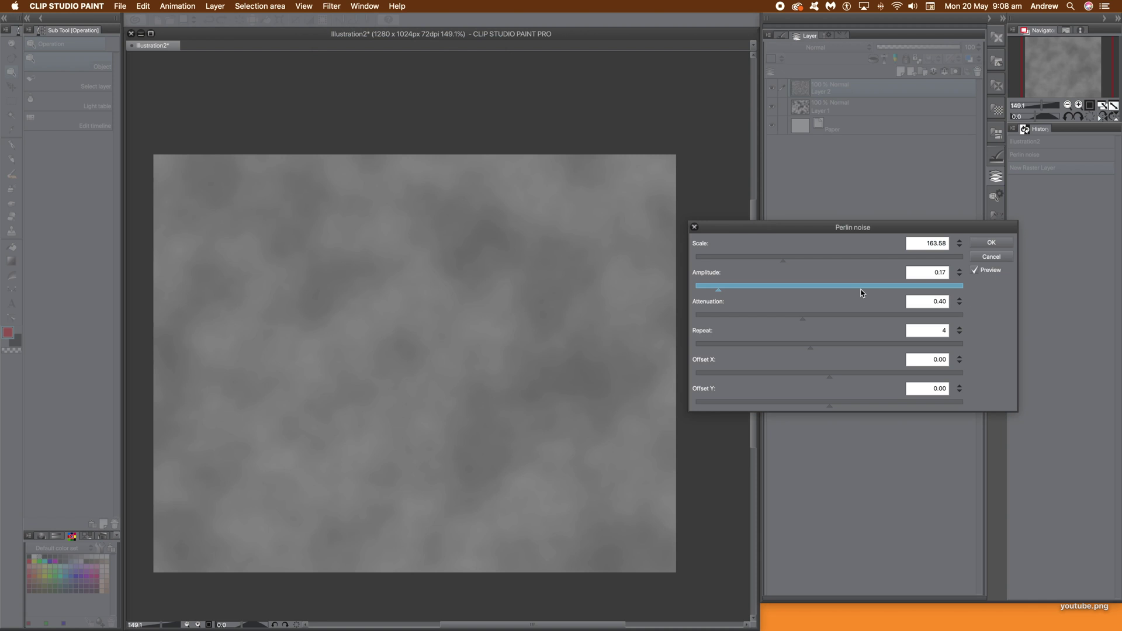
left_click(882, 289)
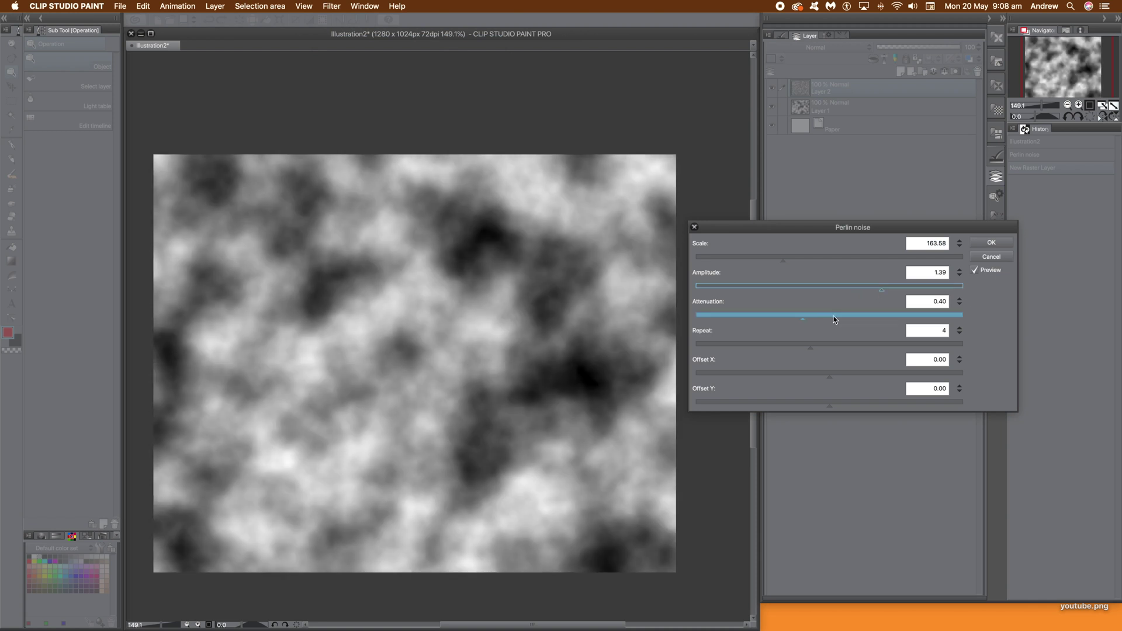
Set the noise attenuation to 0.05, repeat to 2, offset X to 516.39 and offset Y to 512.30, and apply it to Layer 2.
left_click(710, 316)
left_click(735, 344)
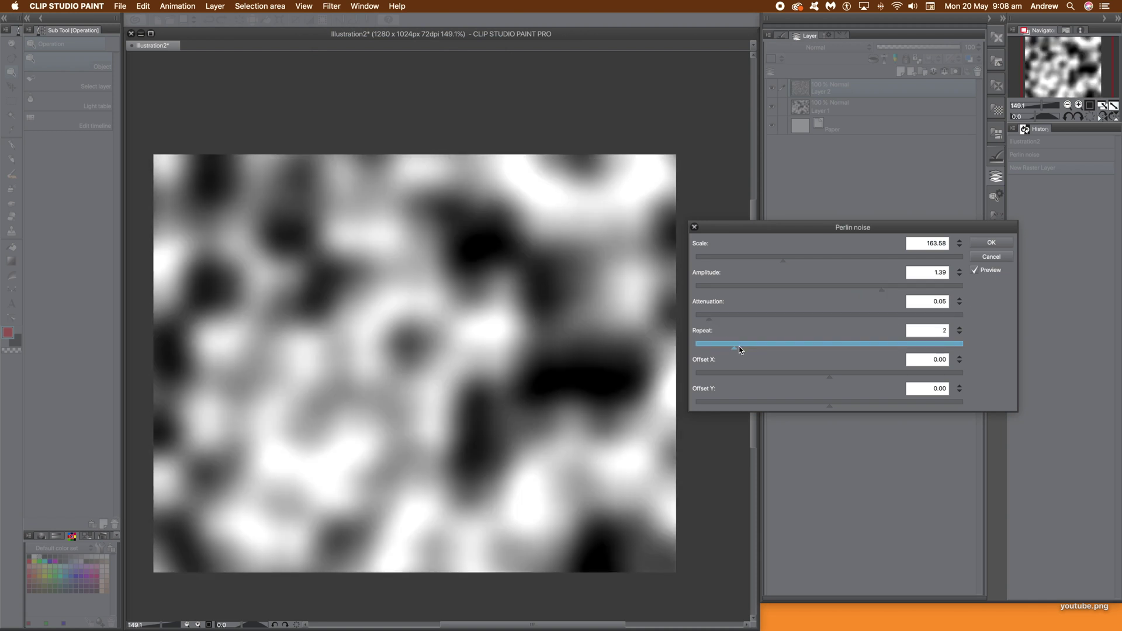
left_click(898, 373)
left_click(897, 402)
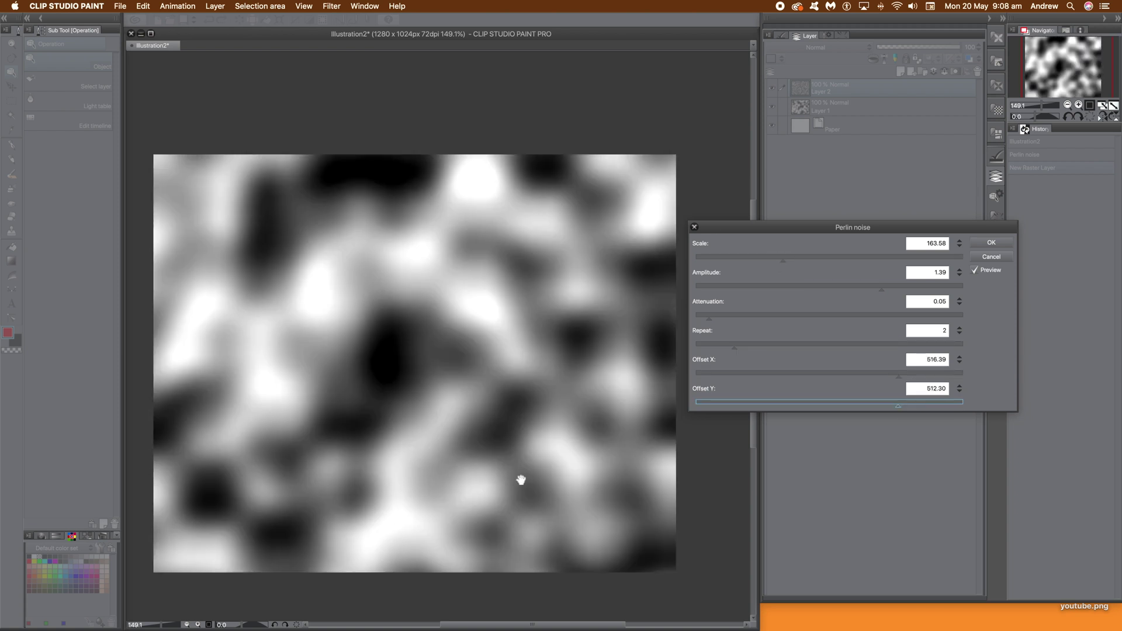
left_click(991, 243)
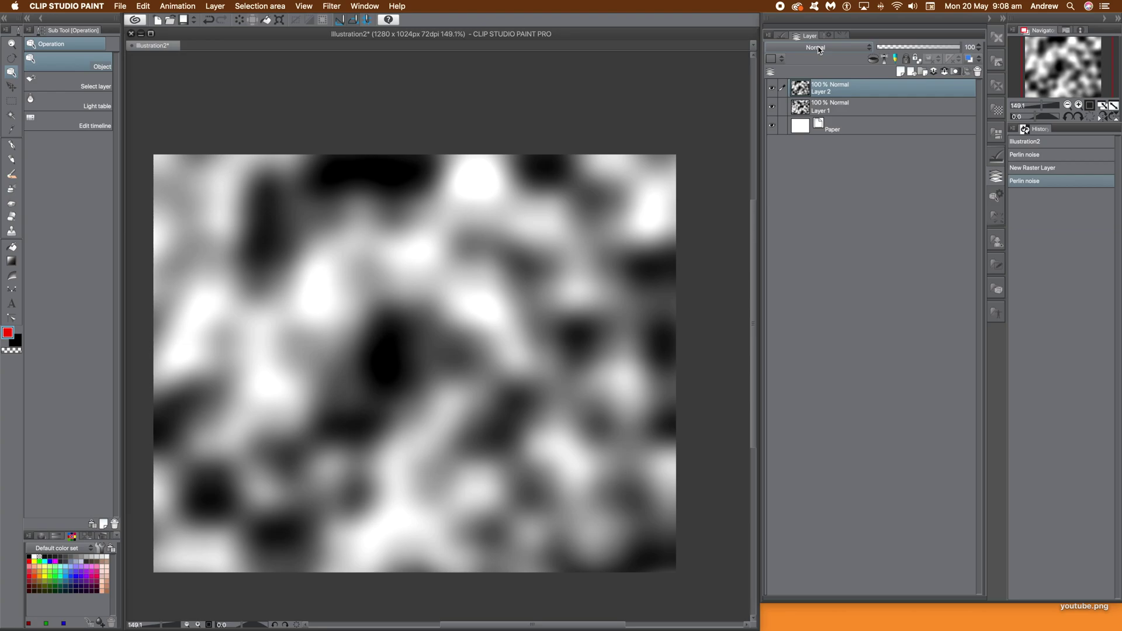
Try the Darken and Multiply blending modes on Layer 2, then settle on Difference.
left_click(818, 47)
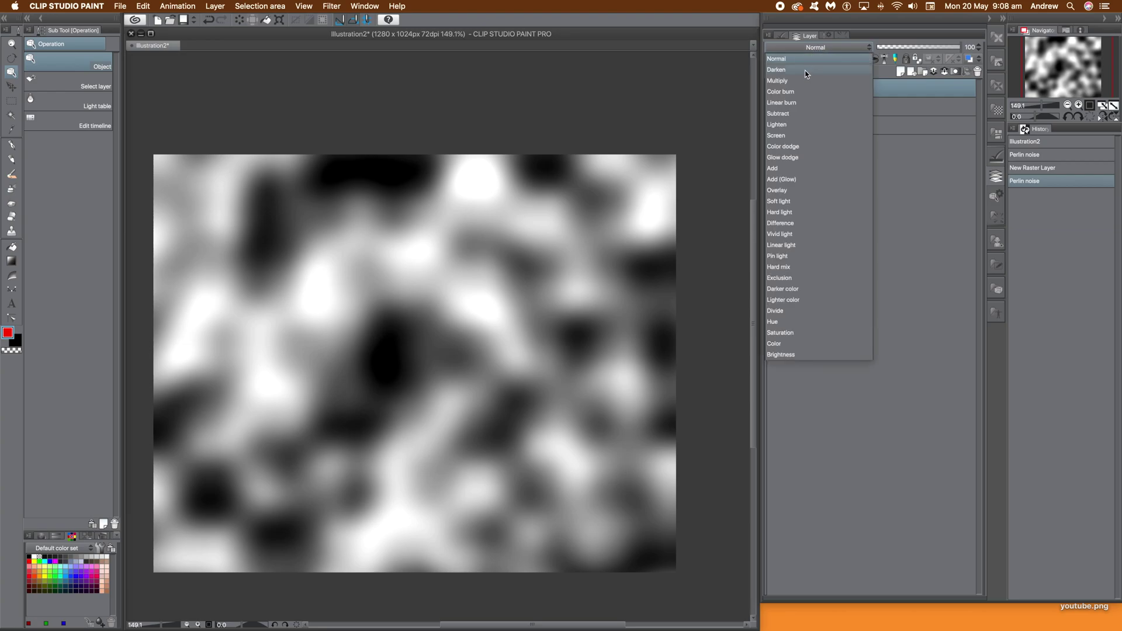
left_click(804, 71)
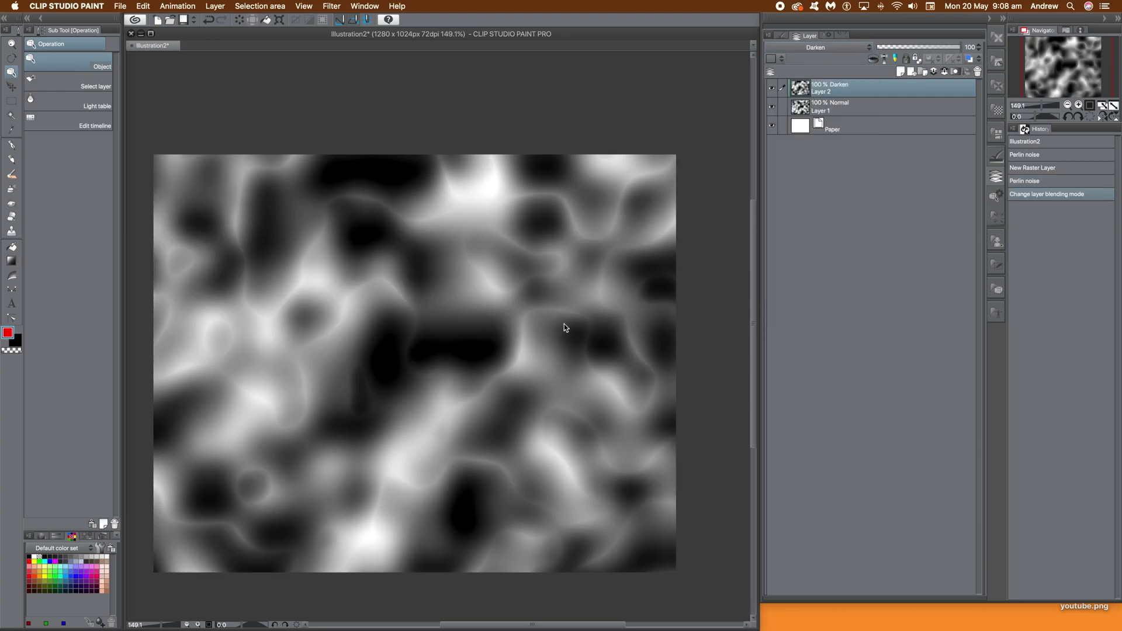
left_click(797, 47)
left_click(784, 79)
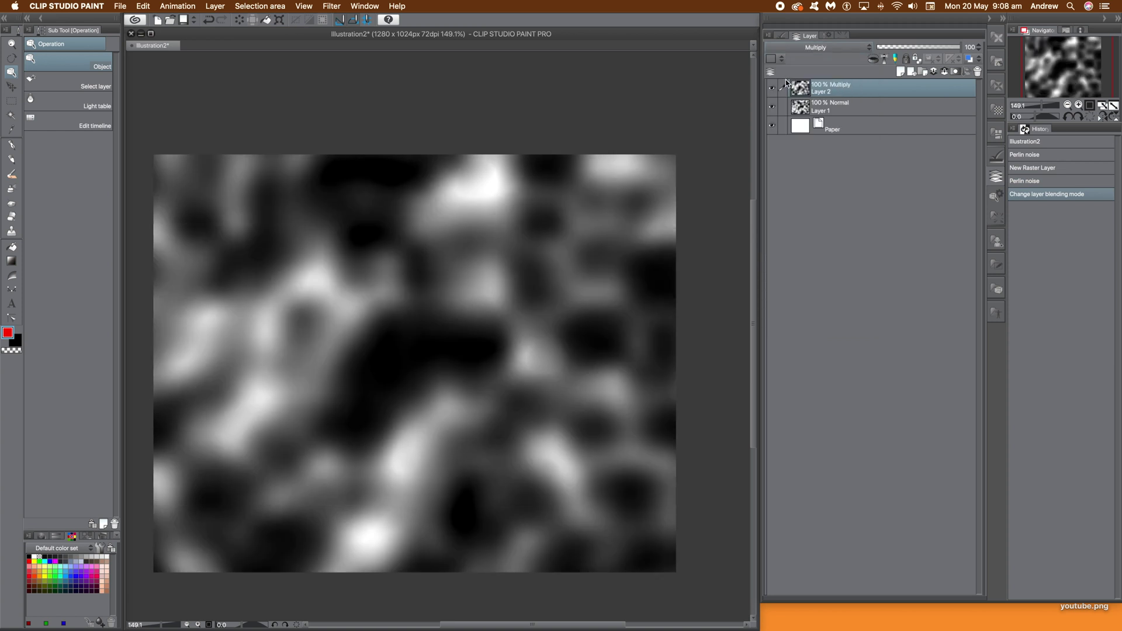
left_click(803, 49)
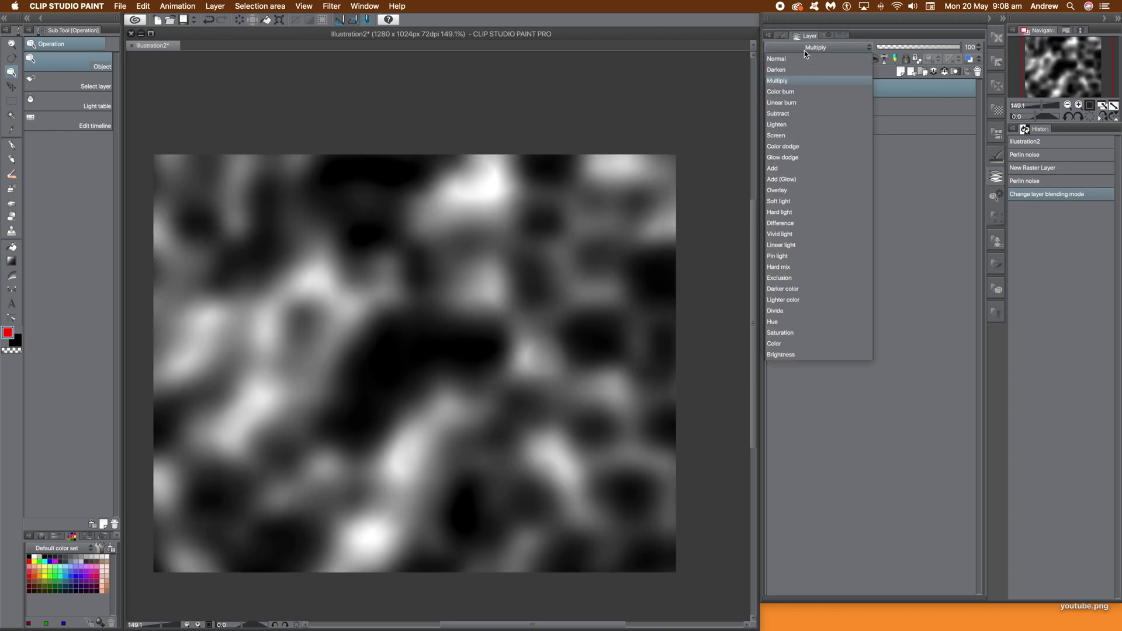
left_click(794, 223)
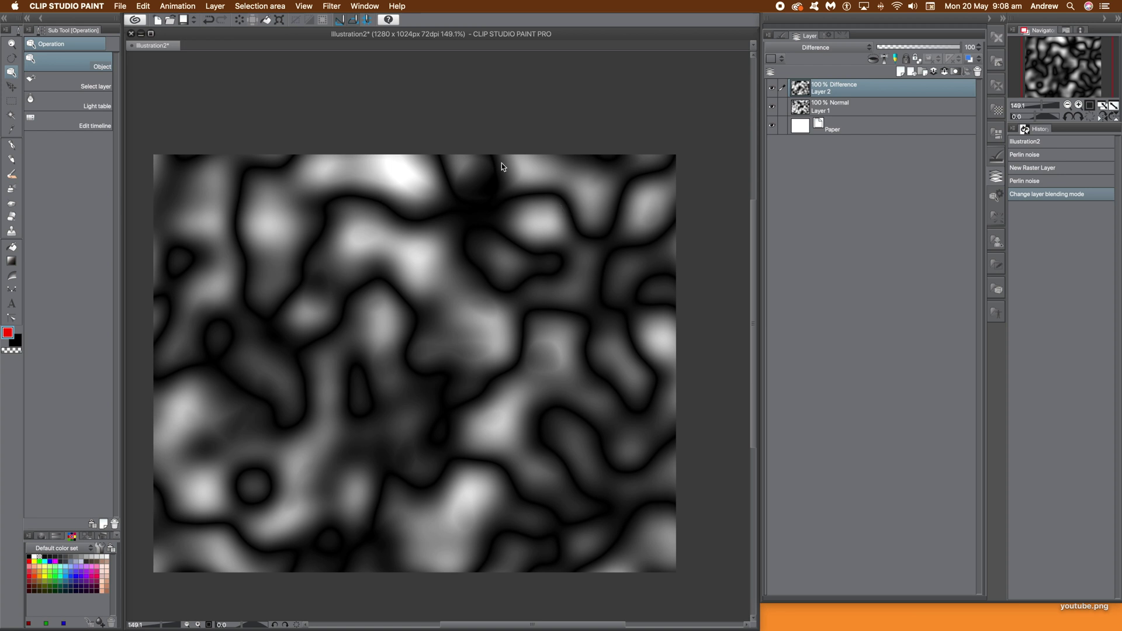
Add a new raster layer on top and start Perlin noise on it with scale 84.85 and amplitude 1.54.
left_click(215, 7)
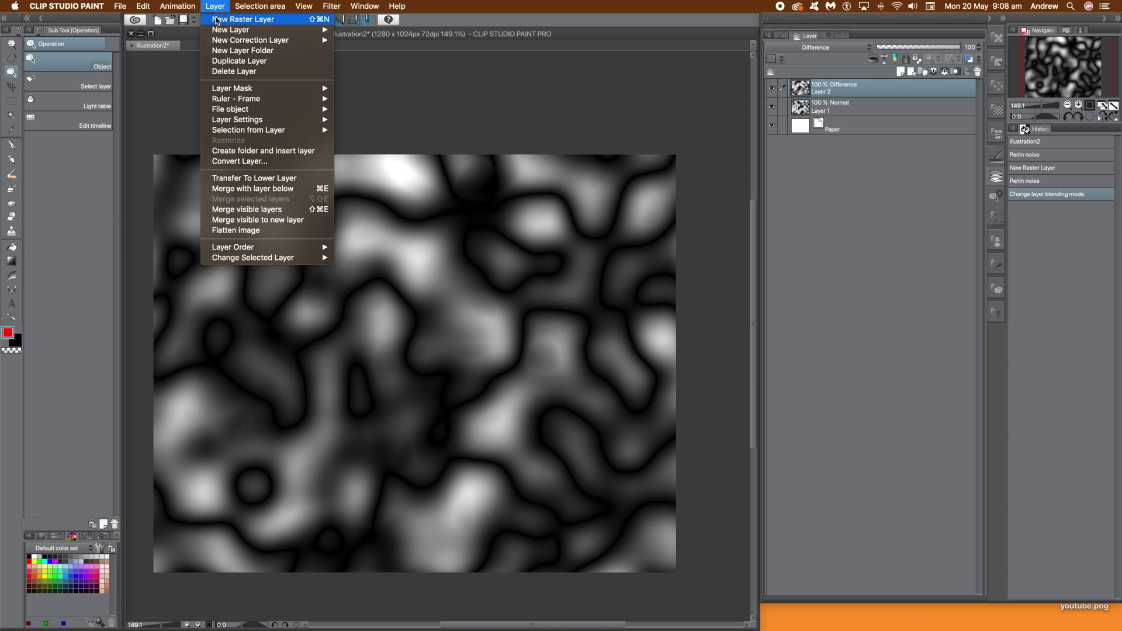
left_click(216, 20)
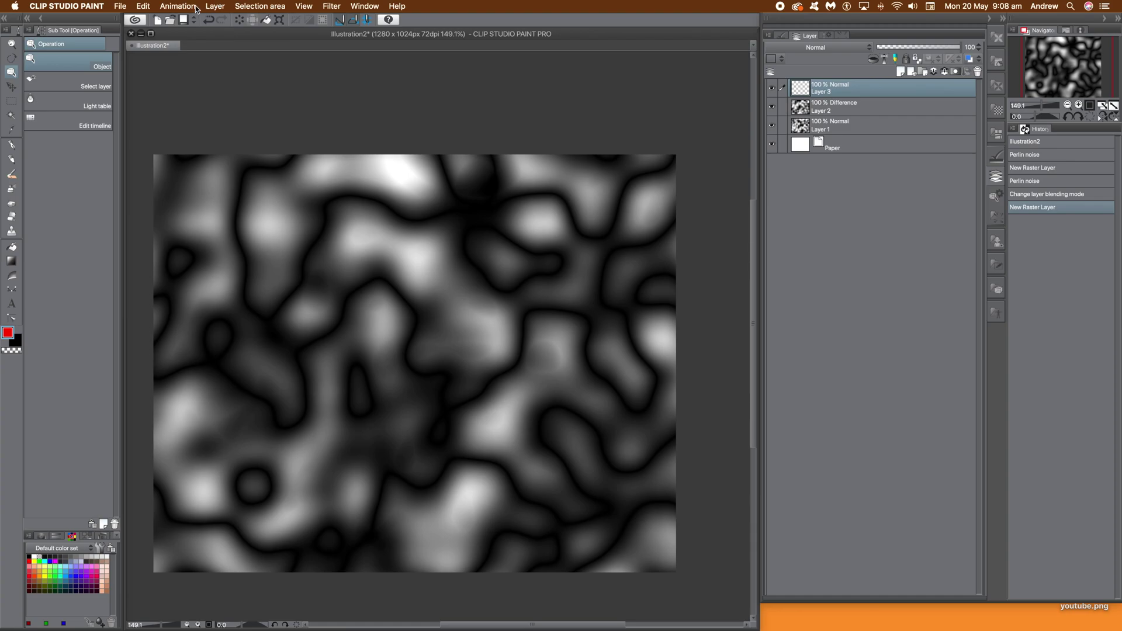
left_click(221, 7)
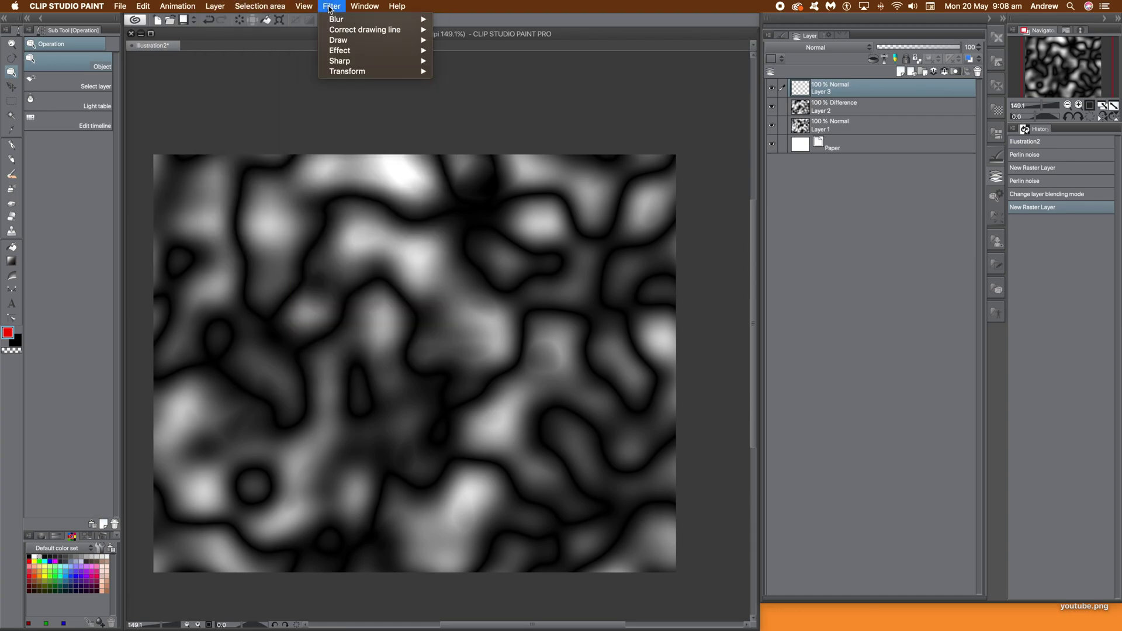
mouse_move(332, 43)
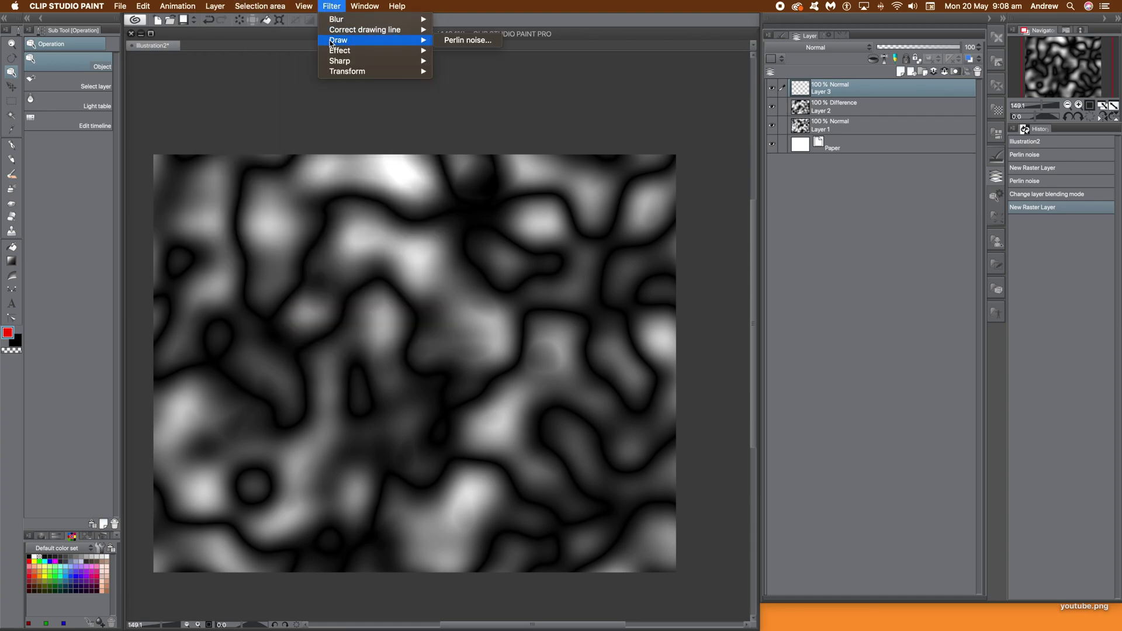
left_click(451, 41)
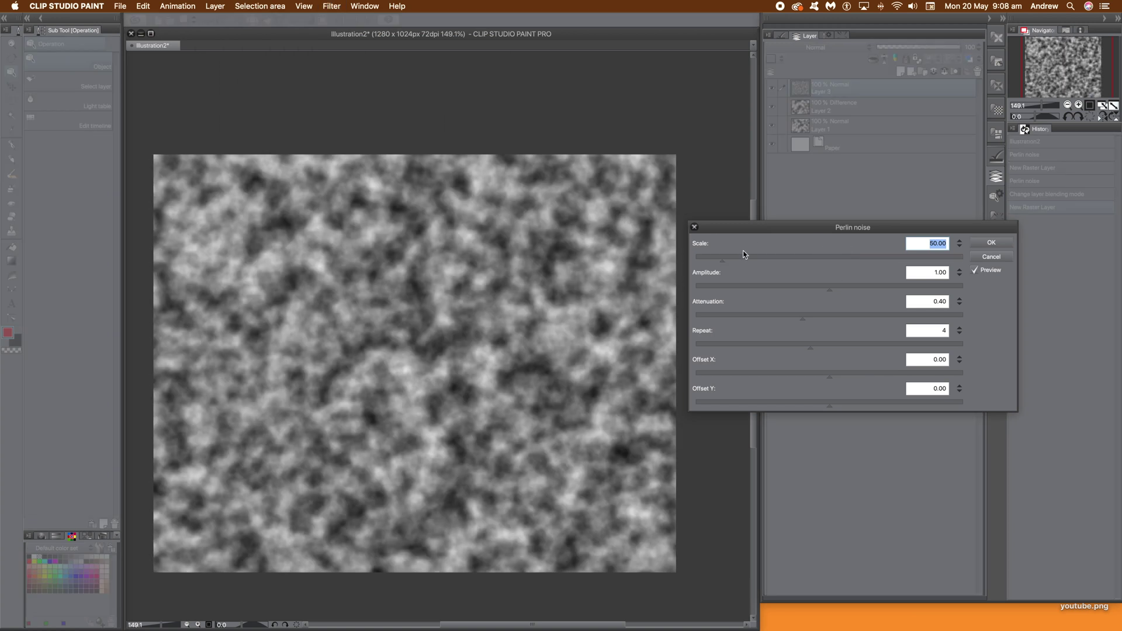
left_click(795, 257)
left_click_drag(805, 261, 741, 264)
left_click(723, 287)
left_click(853, 290)
Set the noise attenuation to 0.12, repeat to 1, offset X to 549.18 and offset Y to 631.15, and apply it to Layer 3.
left_click(725, 318)
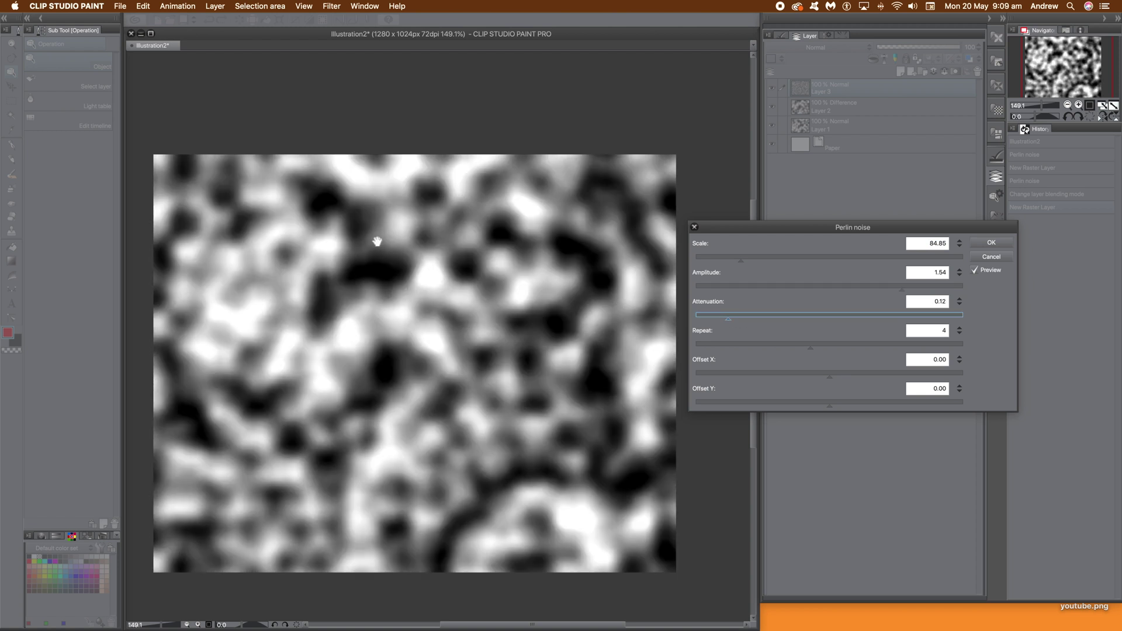
left_click(717, 349)
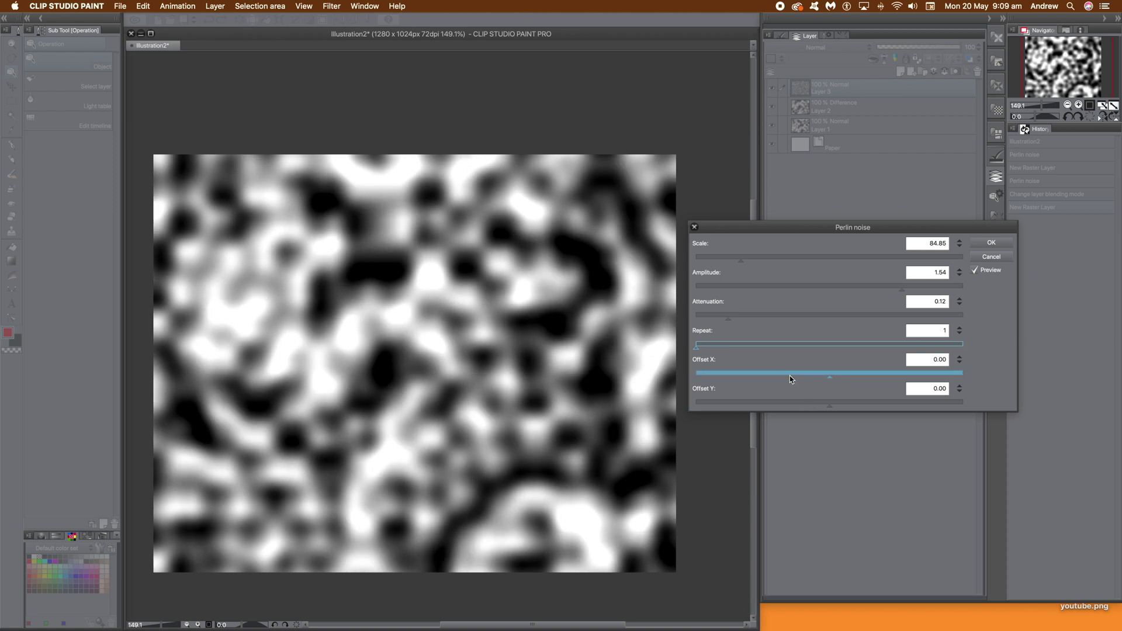
left_click(902, 373)
left_click(915, 402)
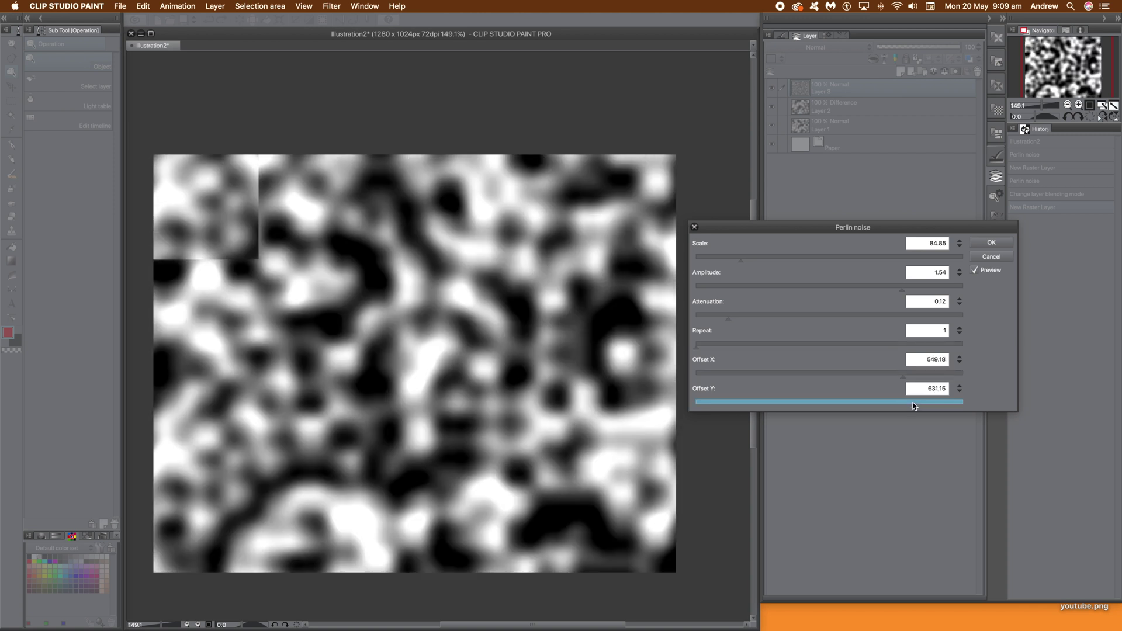
left_click(1002, 243)
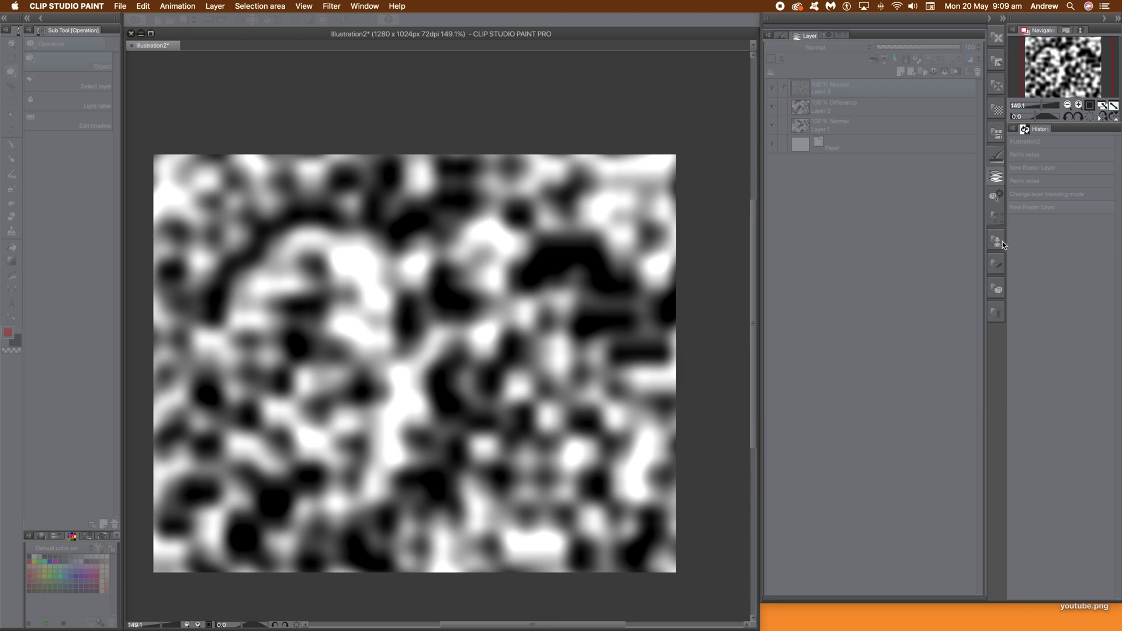
Try the Darken, Multiply and Screen blending modes on Layer 3, then settle on Difference.
left_click(819, 48)
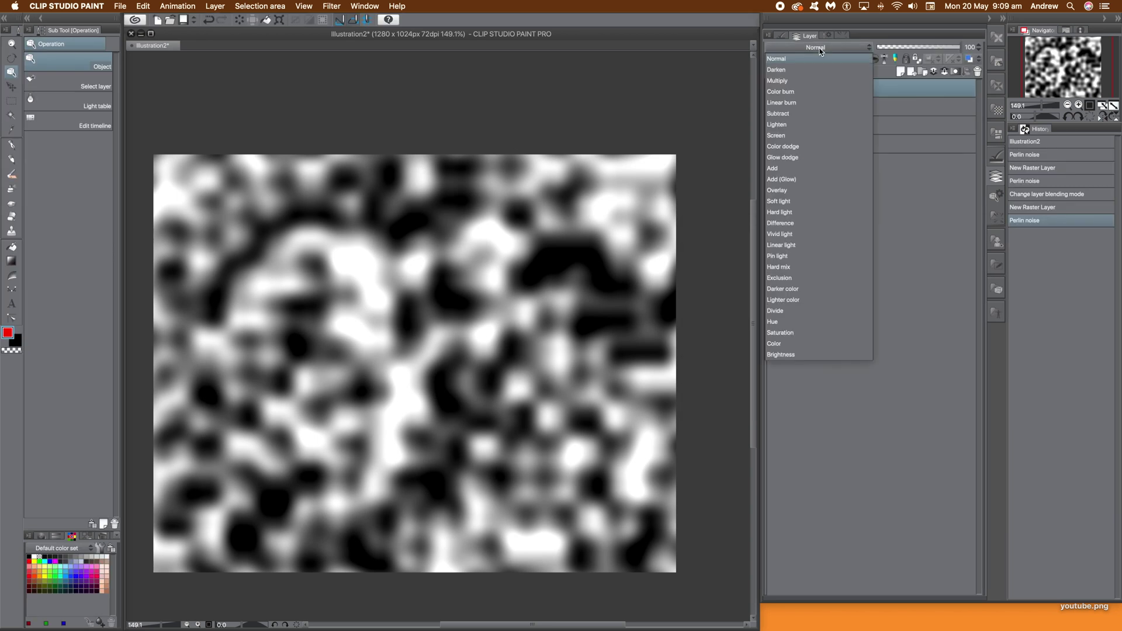
left_click(811, 69)
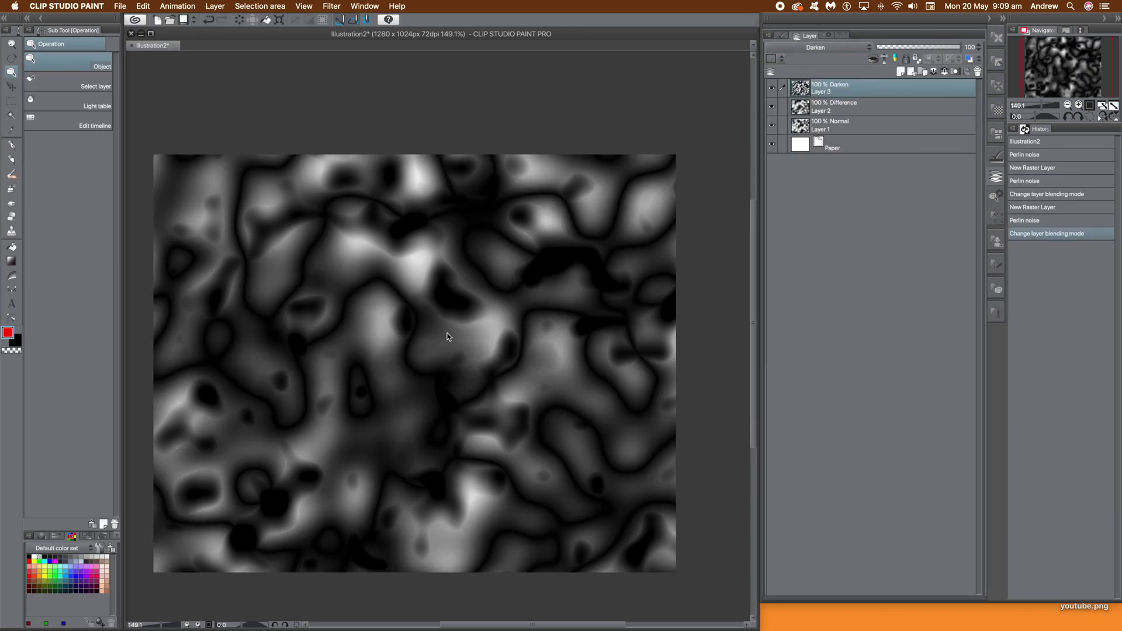
left_click(817, 48)
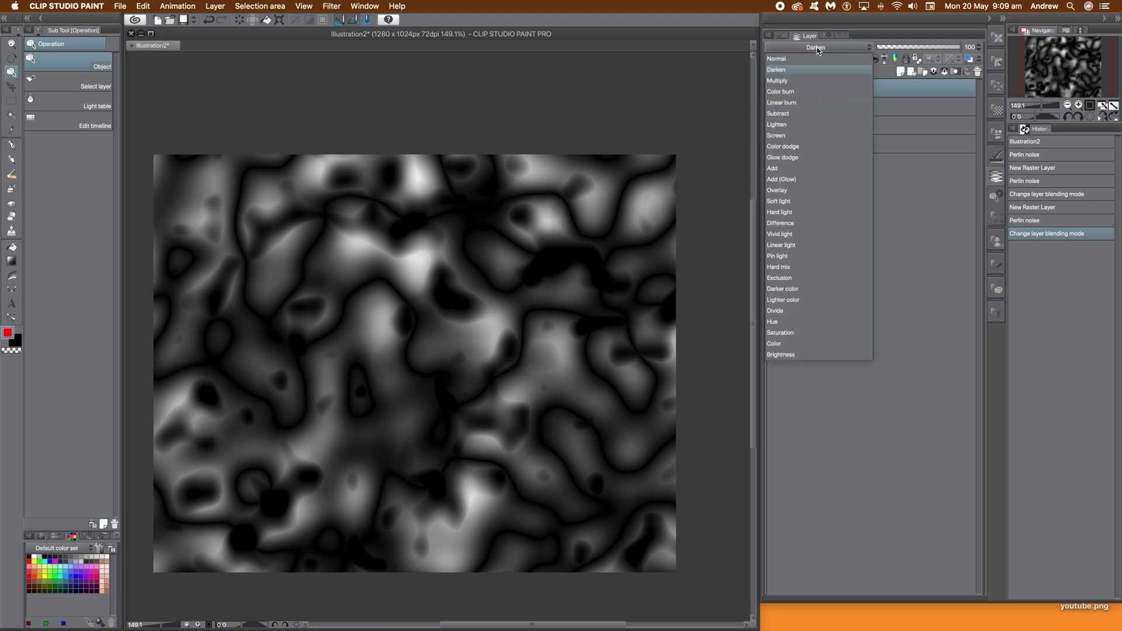
left_click(801, 80)
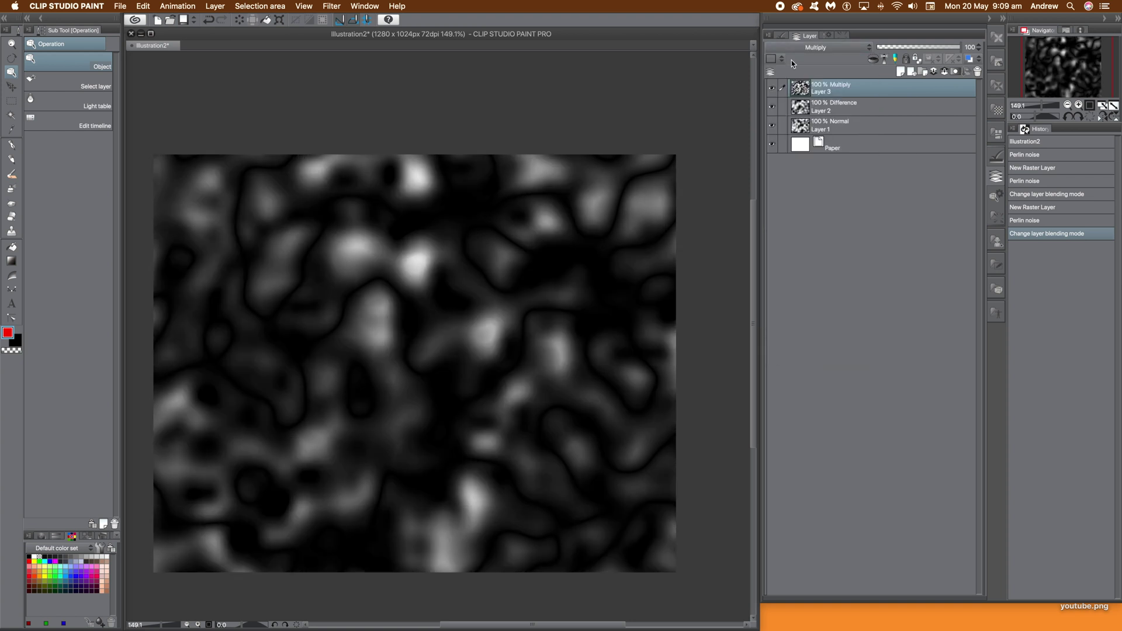
left_click(812, 49)
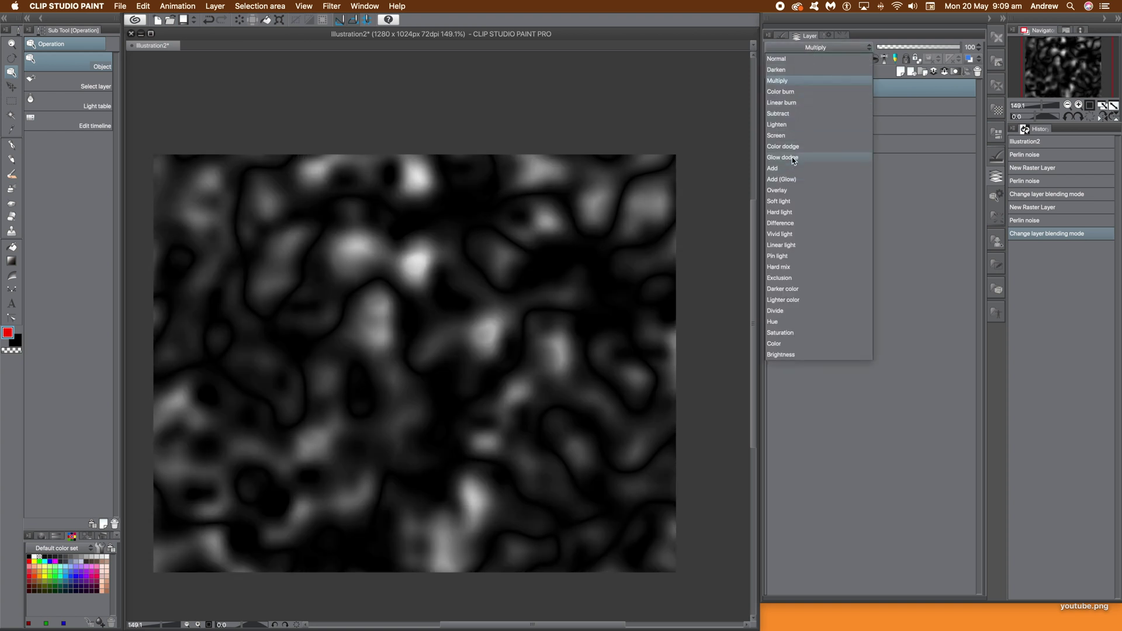
left_click(789, 137)
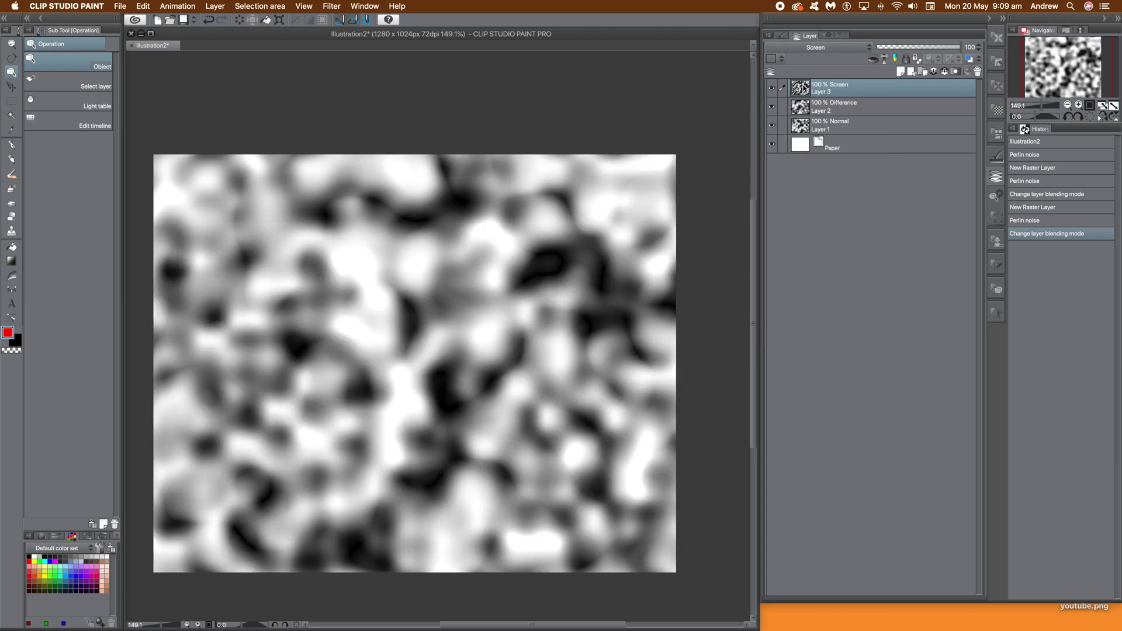
left_click(806, 49)
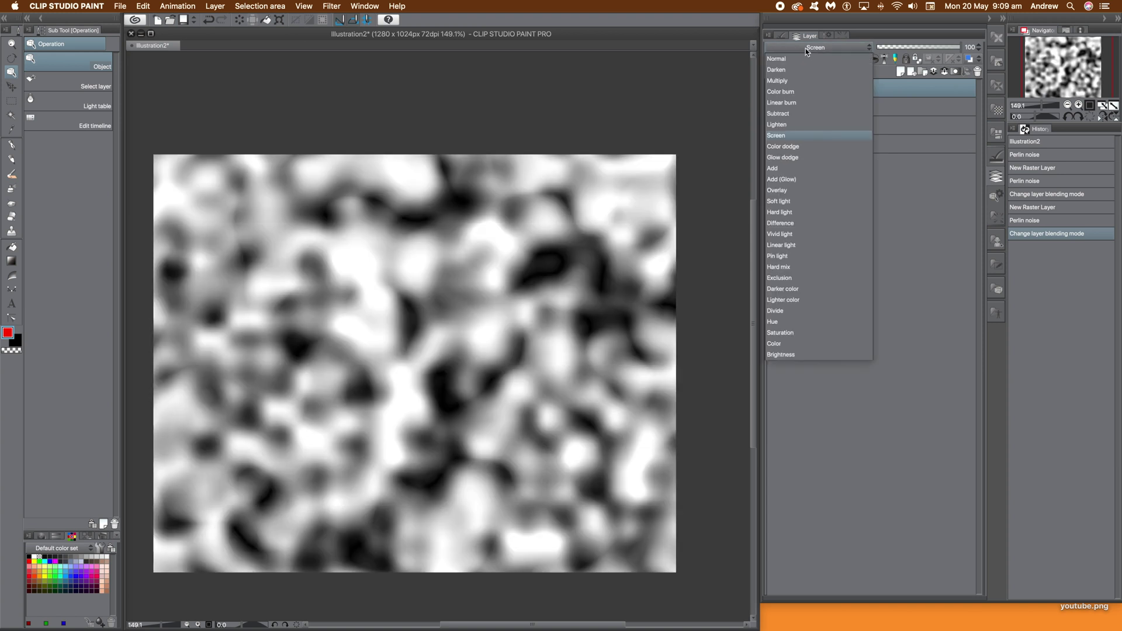
left_click(794, 222)
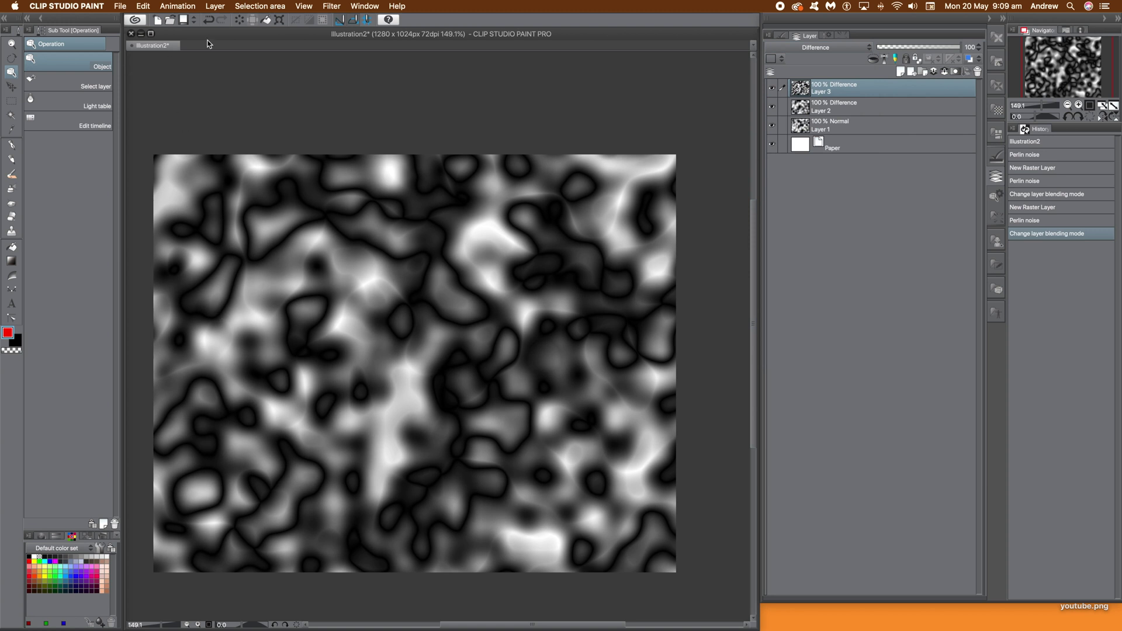
Add a new raster layer on top and fill it with the current red drawing color.
left_click(215, 6)
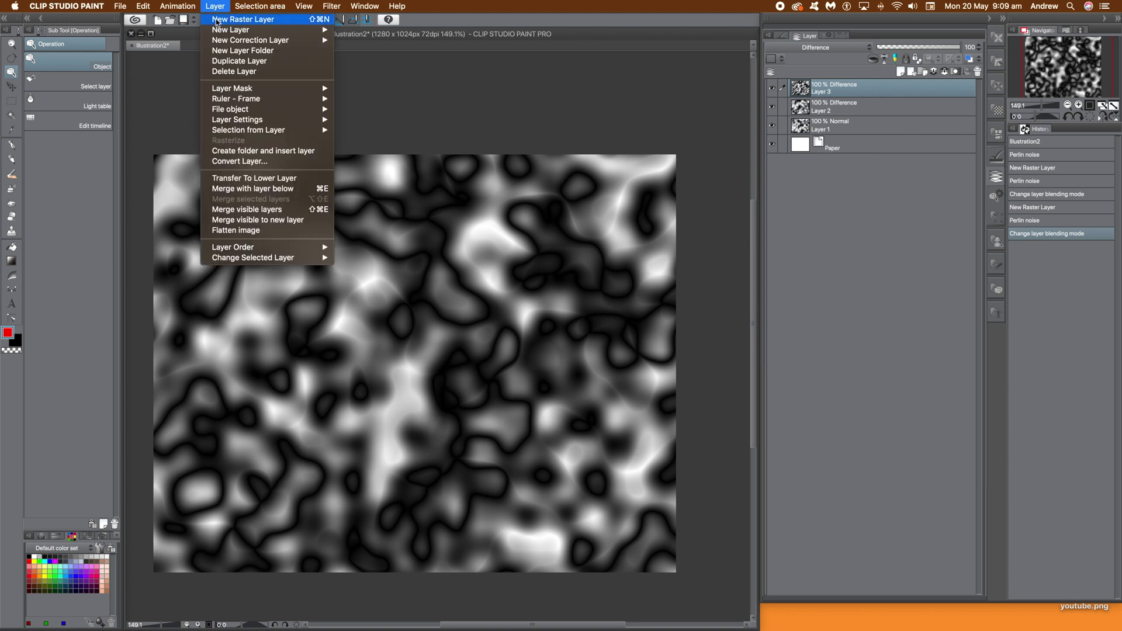
left_click(217, 20)
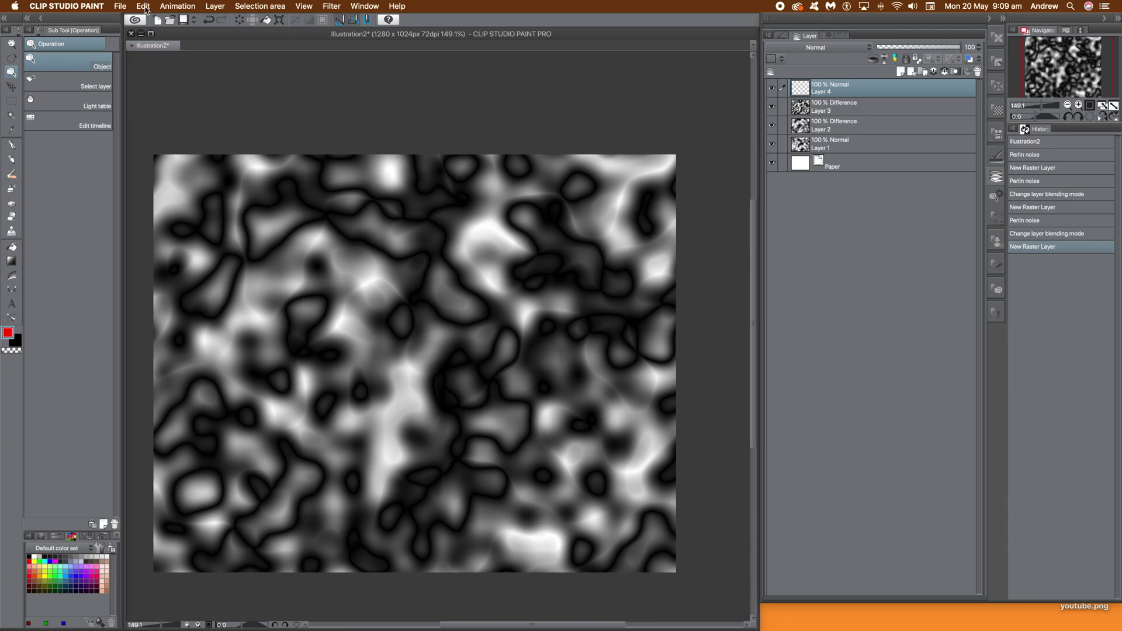
left_click(145, 9)
left_click(152, 105)
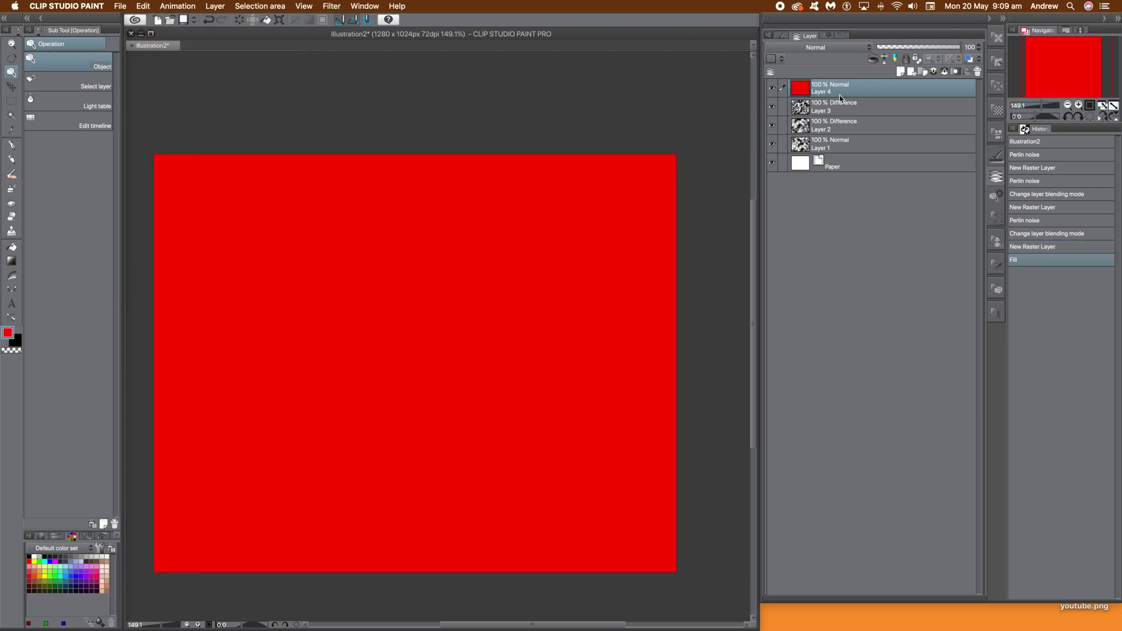
Try the Difference and Darken blending modes on the red fill layer, then settle on Multiply.
left_click(828, 51)
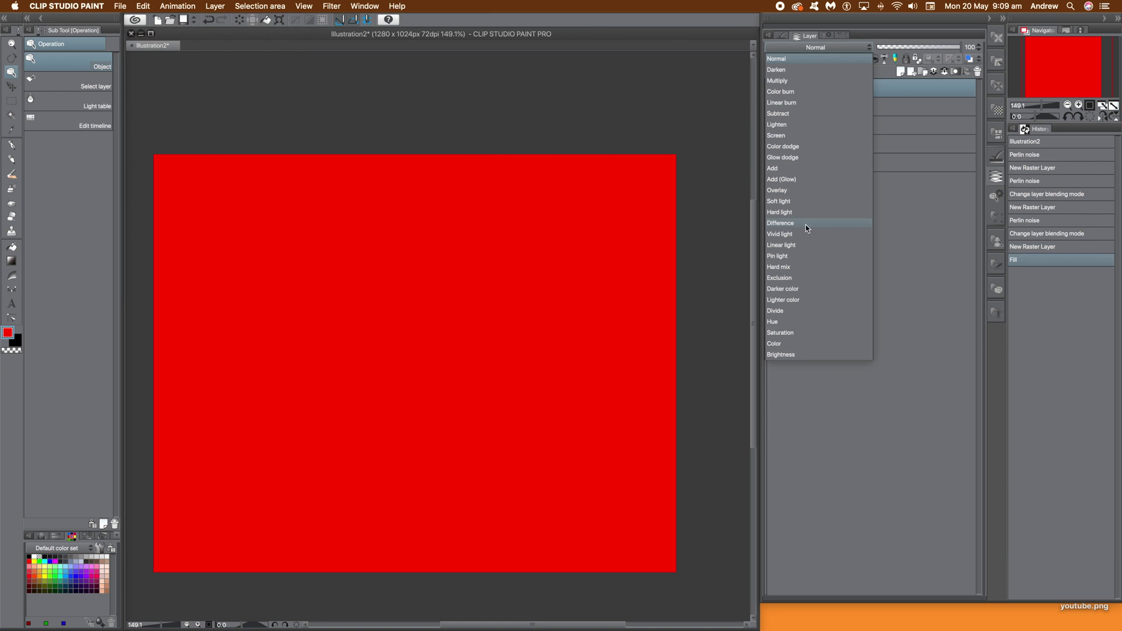
left_click(805, 224)
left_click(808, 51)
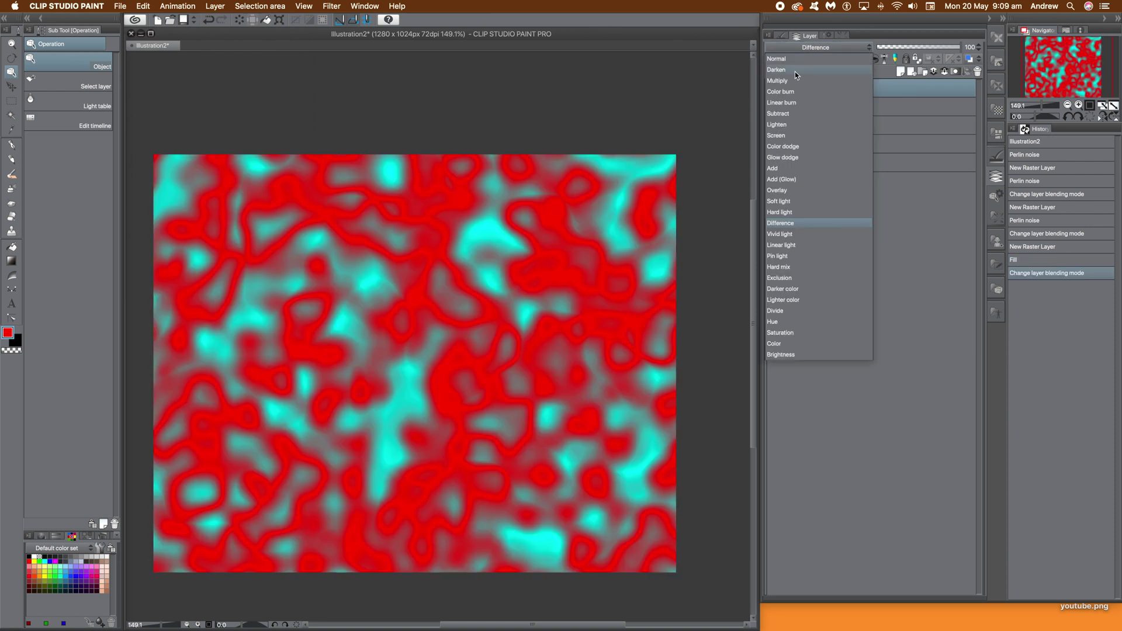
left_click(795, 70)
left_click(812, 49)
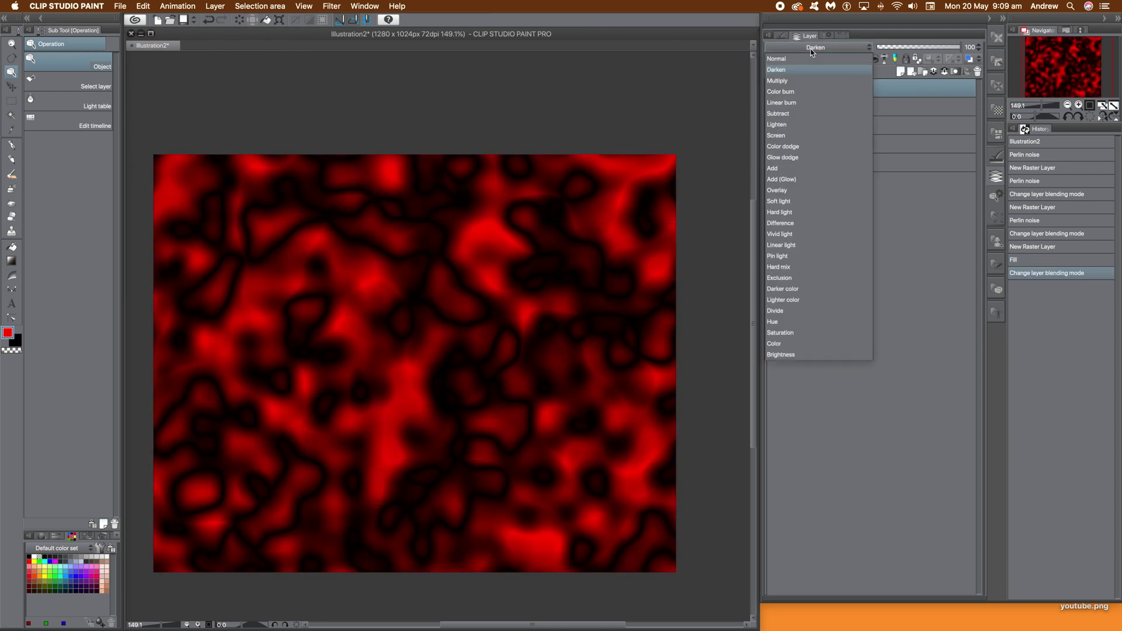
left_click(795, 81)
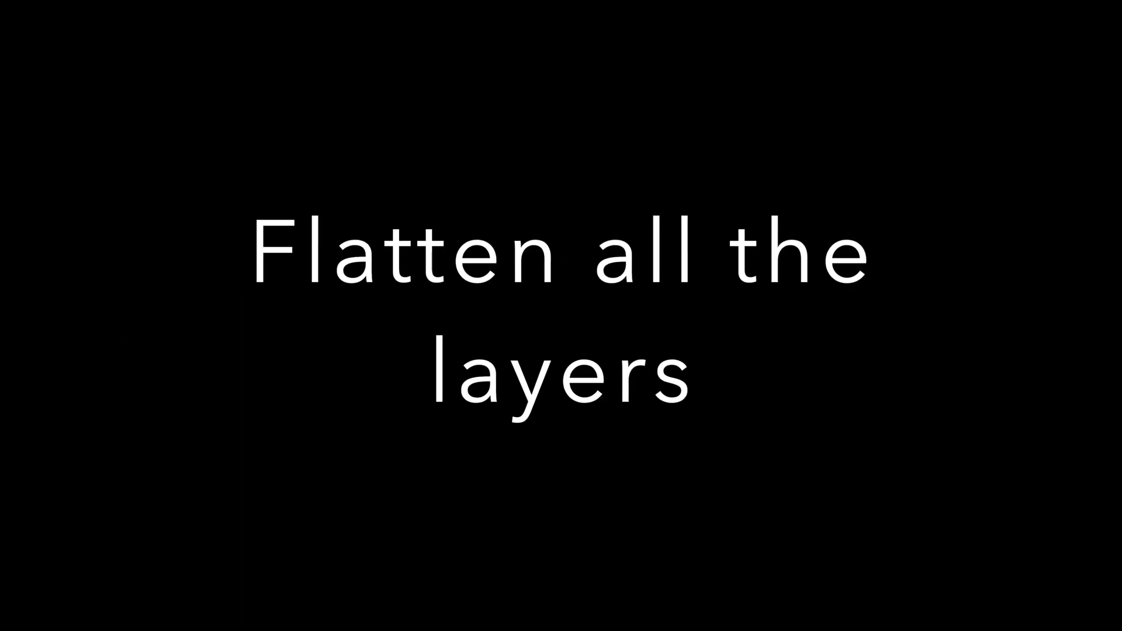
Flatten the image so all noise and color layers combine into a single layer.
left_click(215, 7)
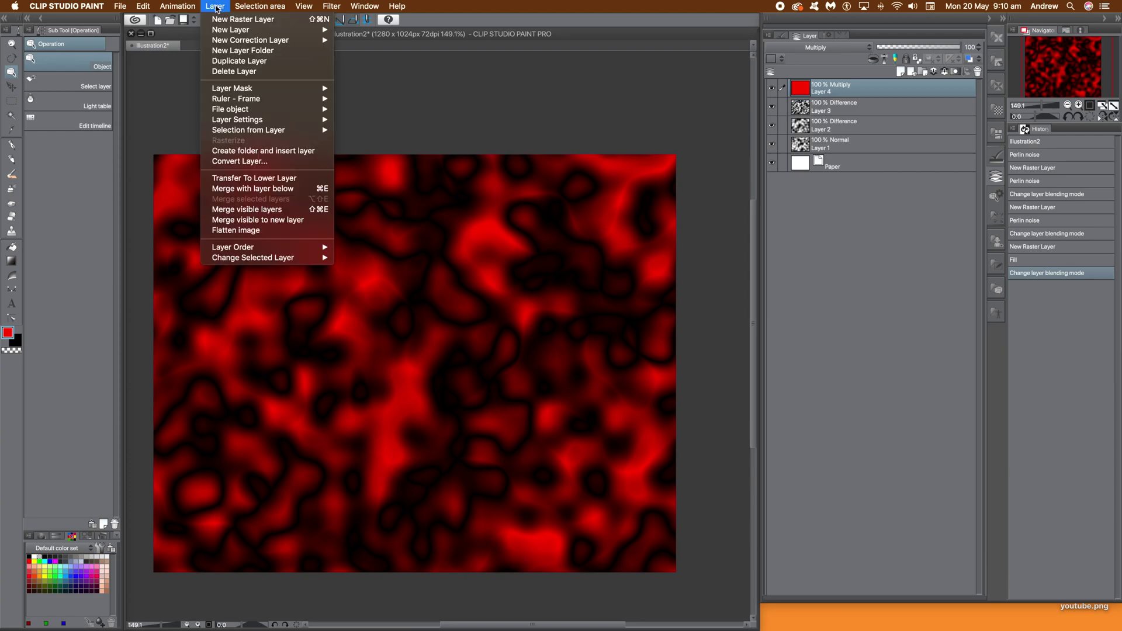
left_click(244, 229)
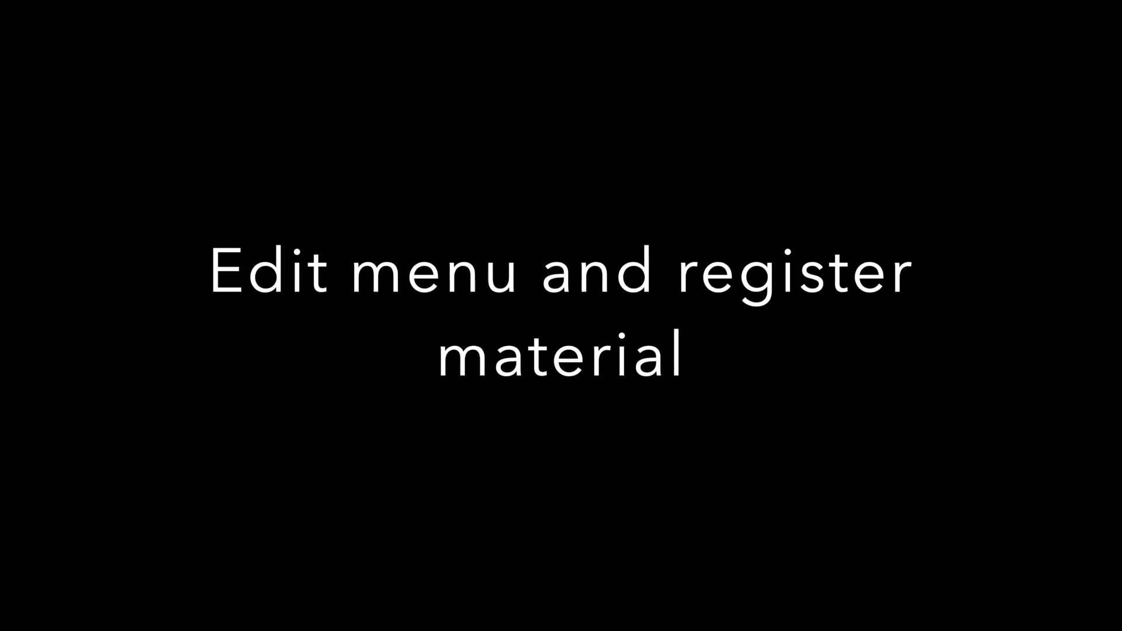
Register the flattened image as a material named "red 1", usable as paper texture and brush tip shape.
left_click(144, 6)
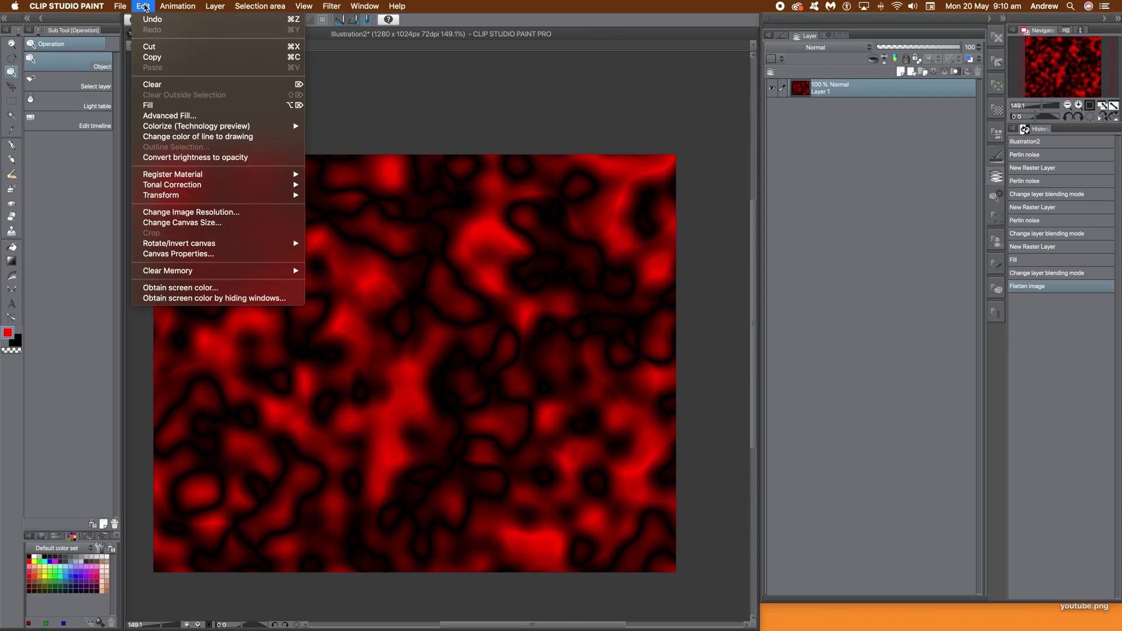
mouse_move(181, 174)
left_click(358, 177)
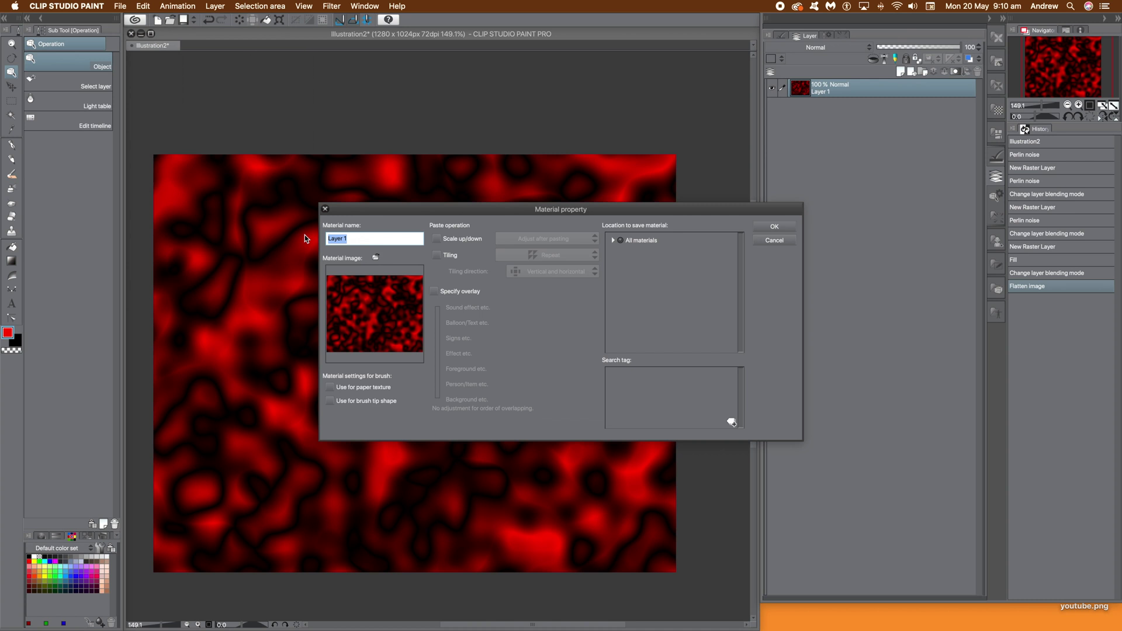
type("red")
left_click(339, 388)
Try the Tiling and Specify overlay options on the material, then turn both off again.
left_click(437, 240)
left_click(436, 255)
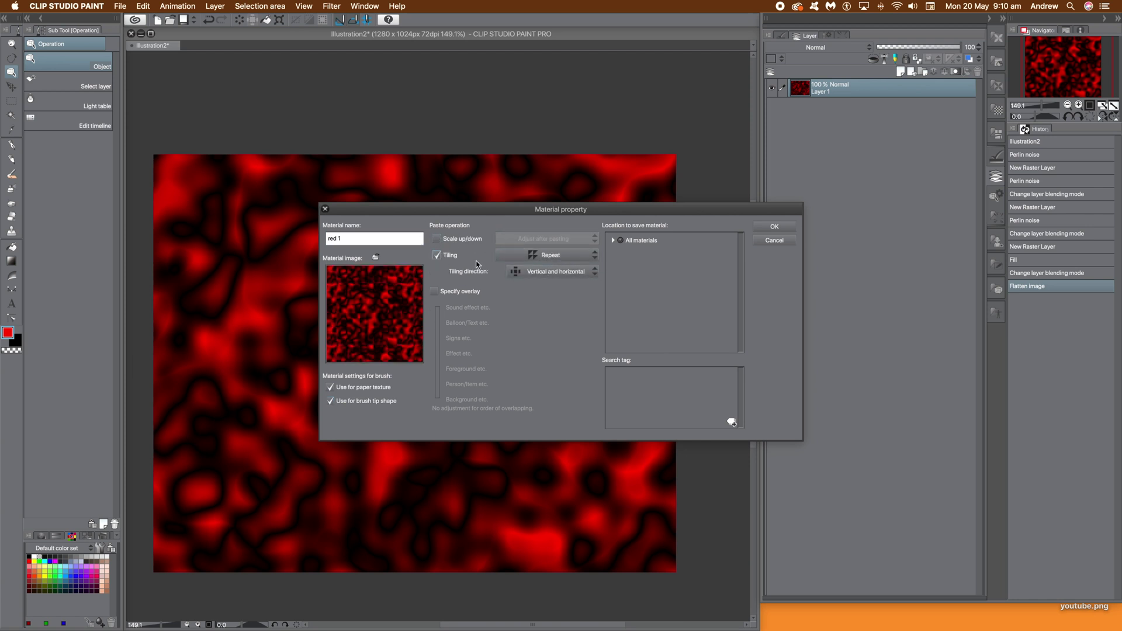
left_click(437, 255)
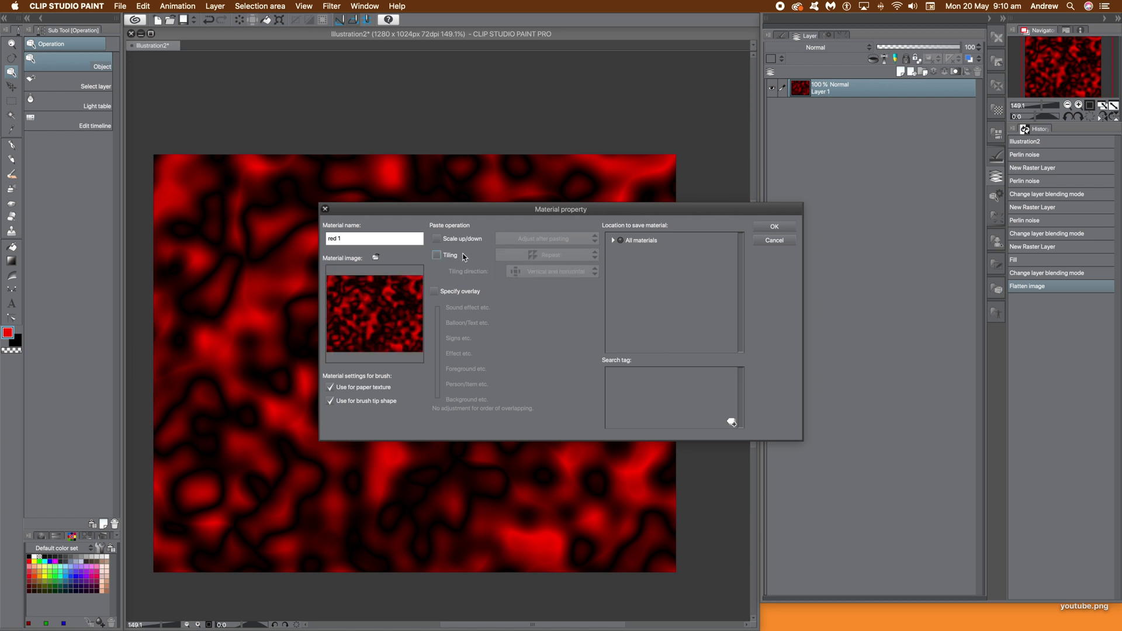
left_click(434, 293)
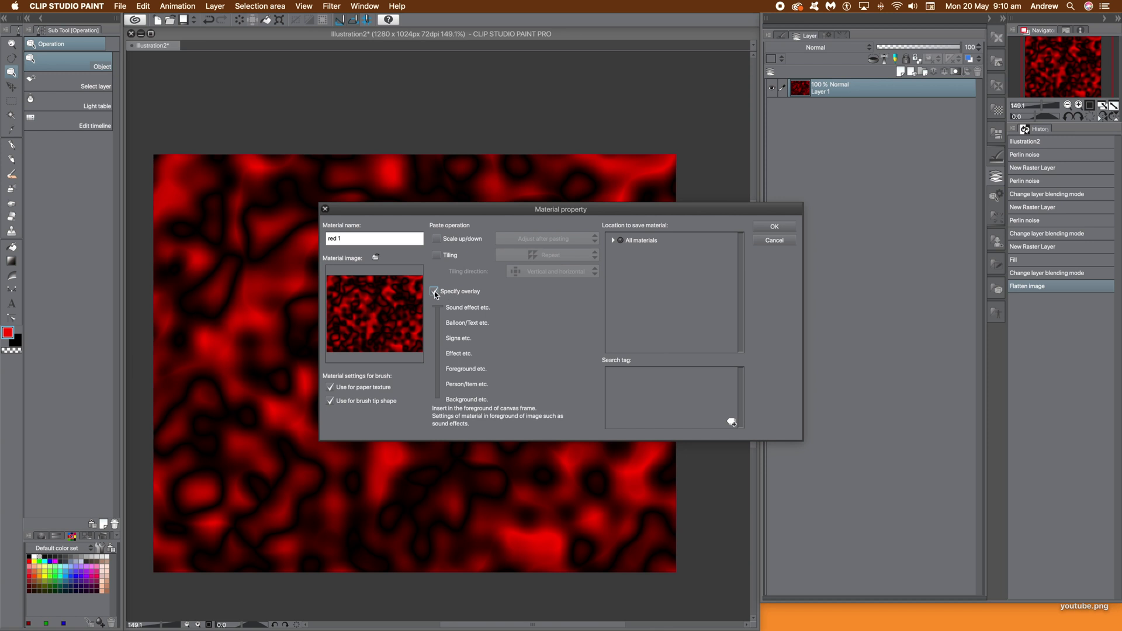
left_click(434, 291)
Set the material's save location to Artificial, under Background in the Color pattern category.
left_click(618, 242)
left_click(613, 241)
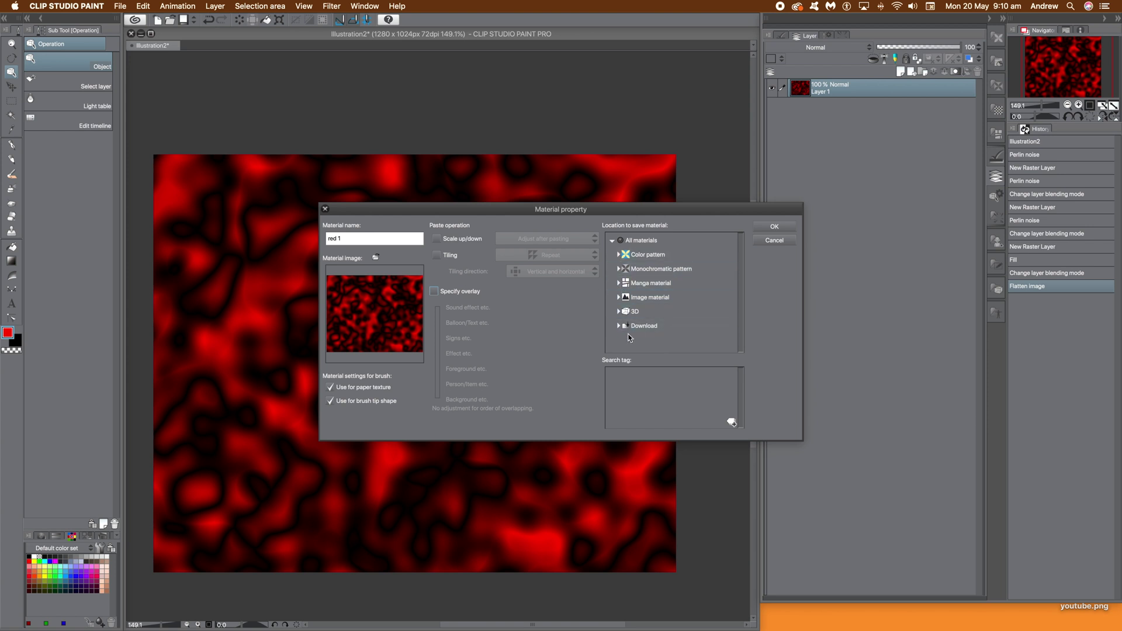
left_click(618, 254)
left_click(622, 298)
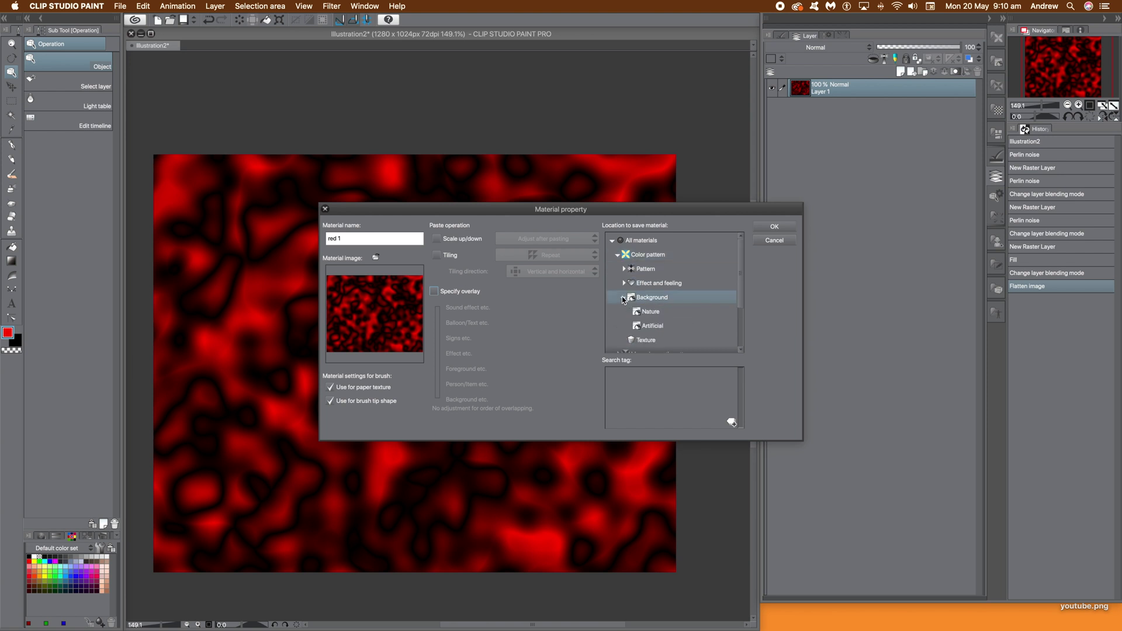
left_click(653, 331)
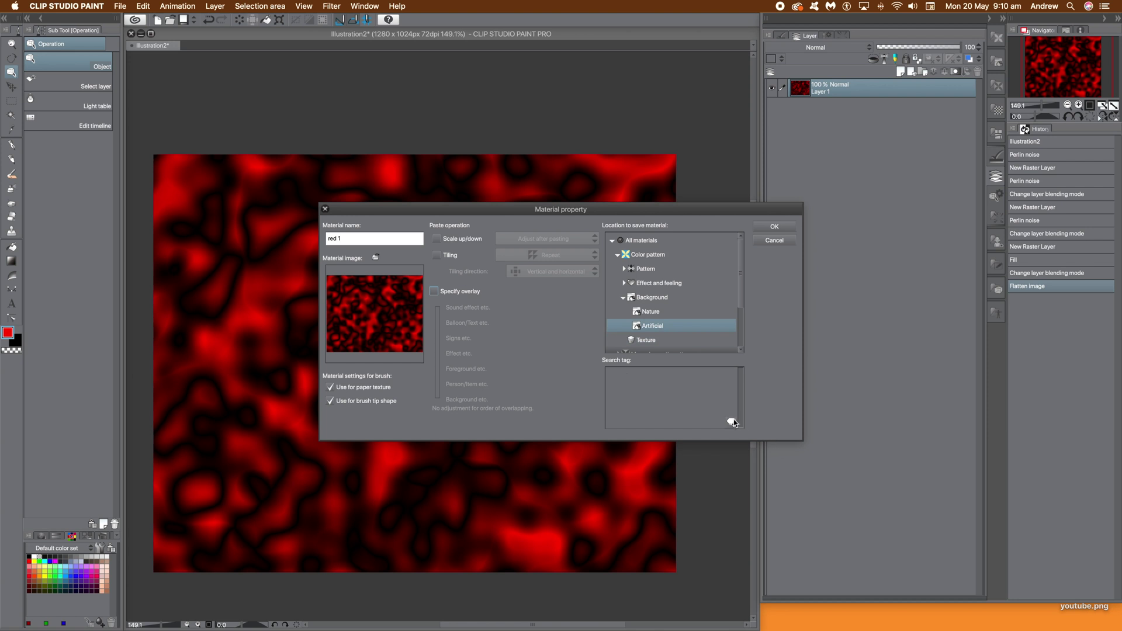
Add the search tag "red" to the material and complete its registration.
left_click(730, 422)
type("red")
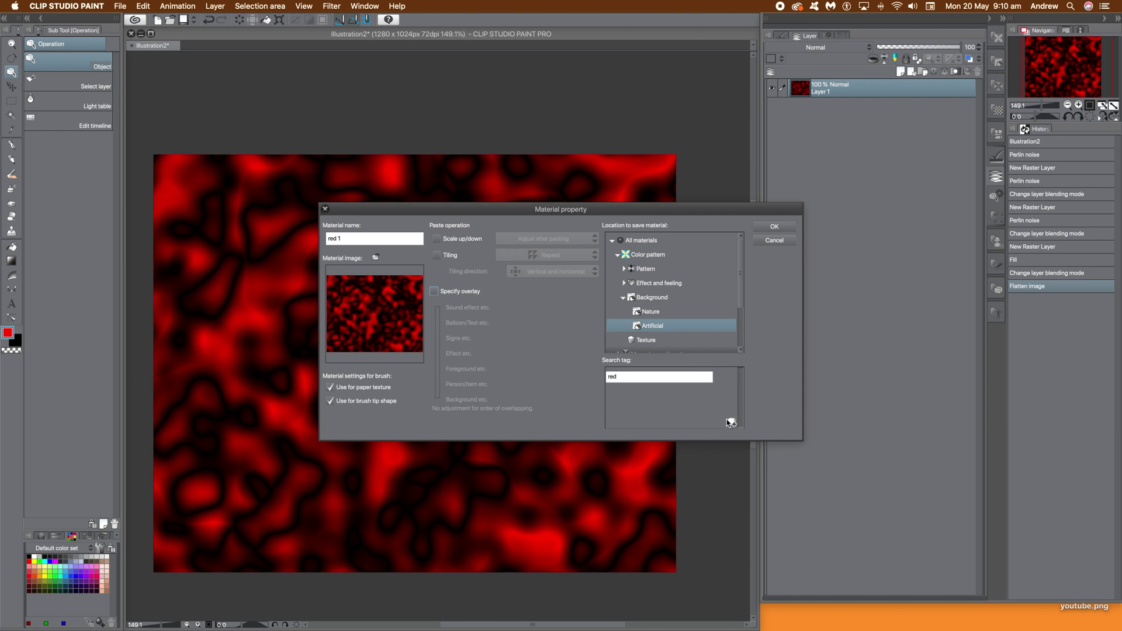
key("Return")
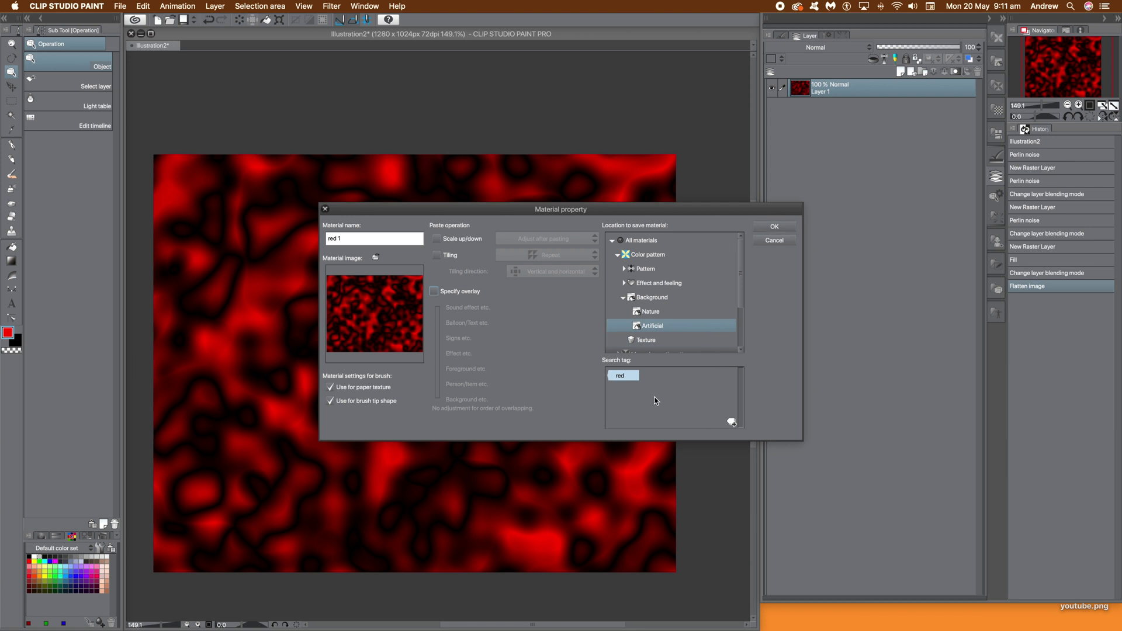
left_click(781, 231)
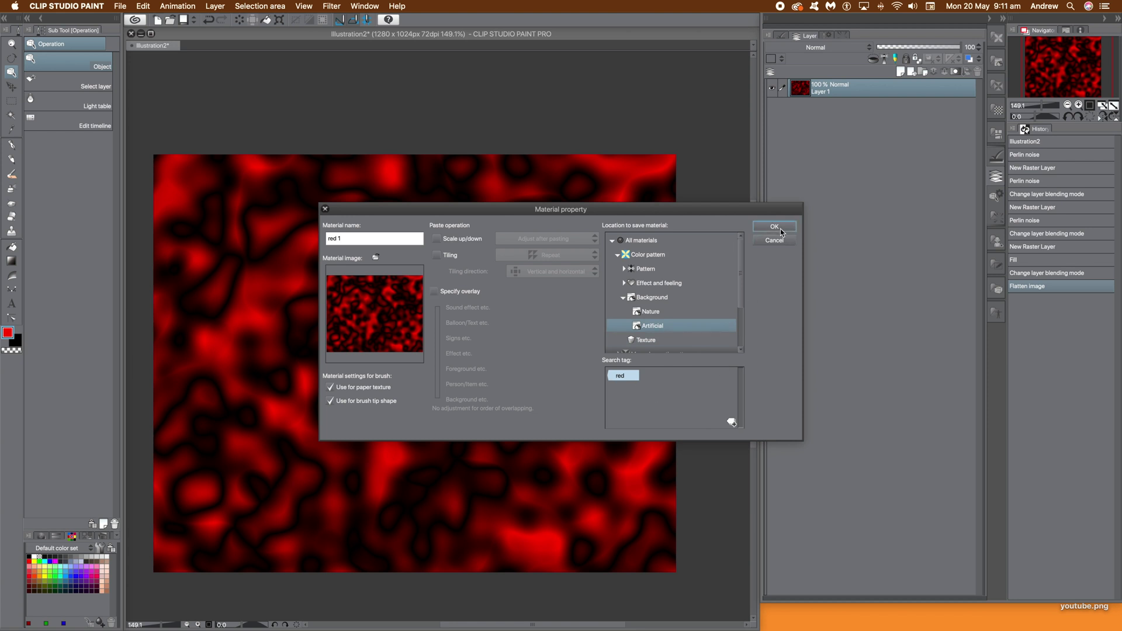
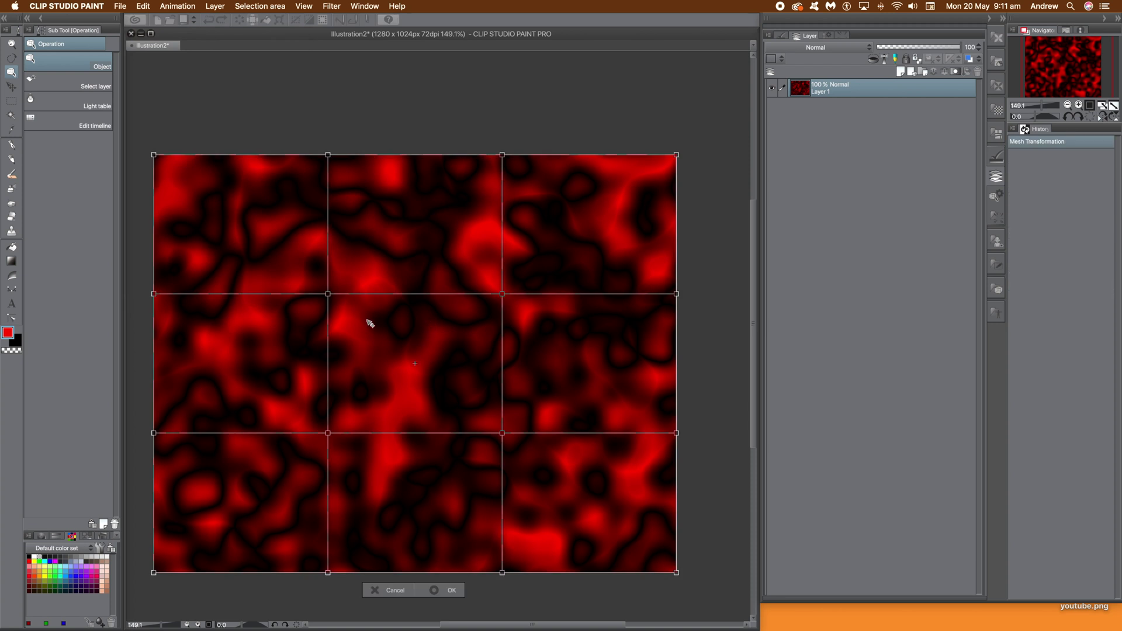
Using Mesh Transformation, pull the four inner mesh points of the texture in toward the canvas center.
left_click_drag(330, 298, 400, 328)
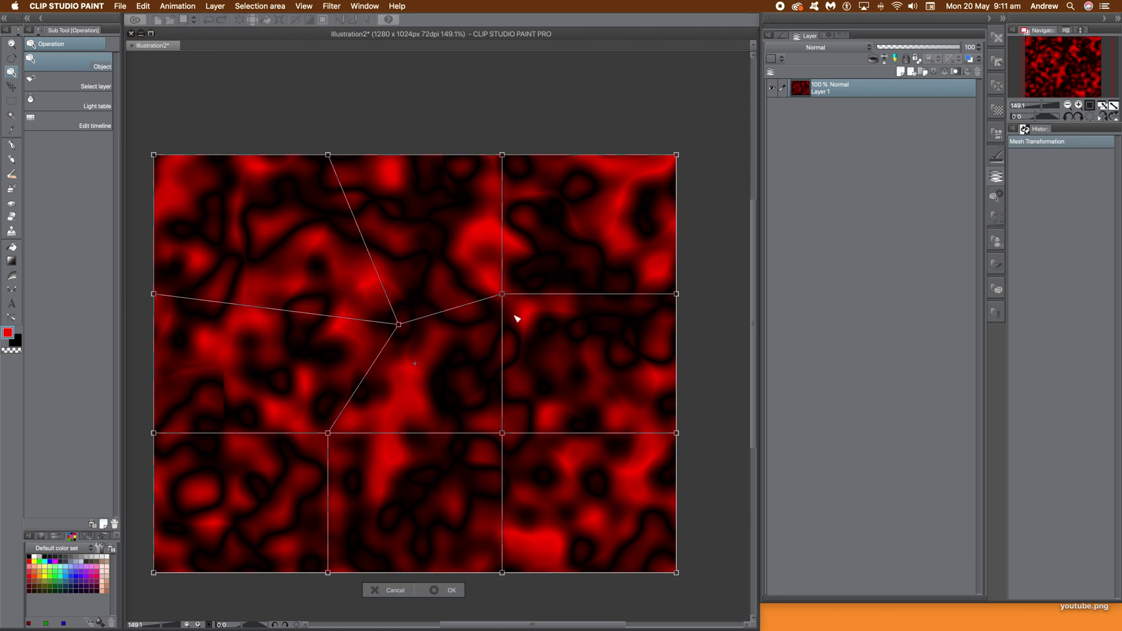
left_click_drag(501, 295, 423, 323)
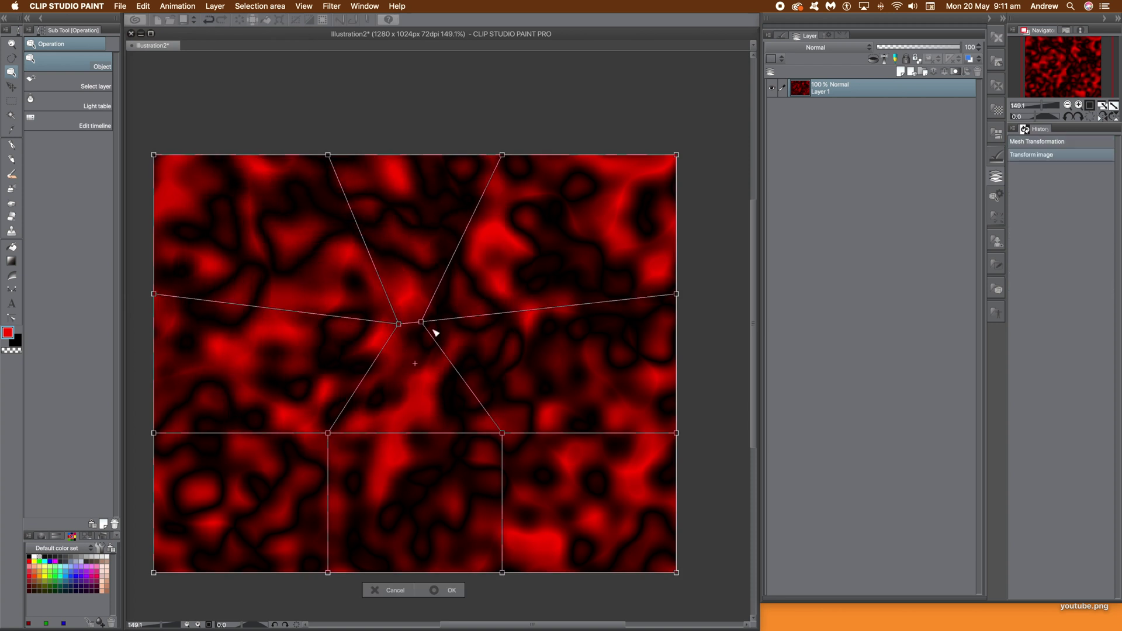
left_click_drag(503, 435, 445, 401)
left_click_drag(331, 435, 399, 382)
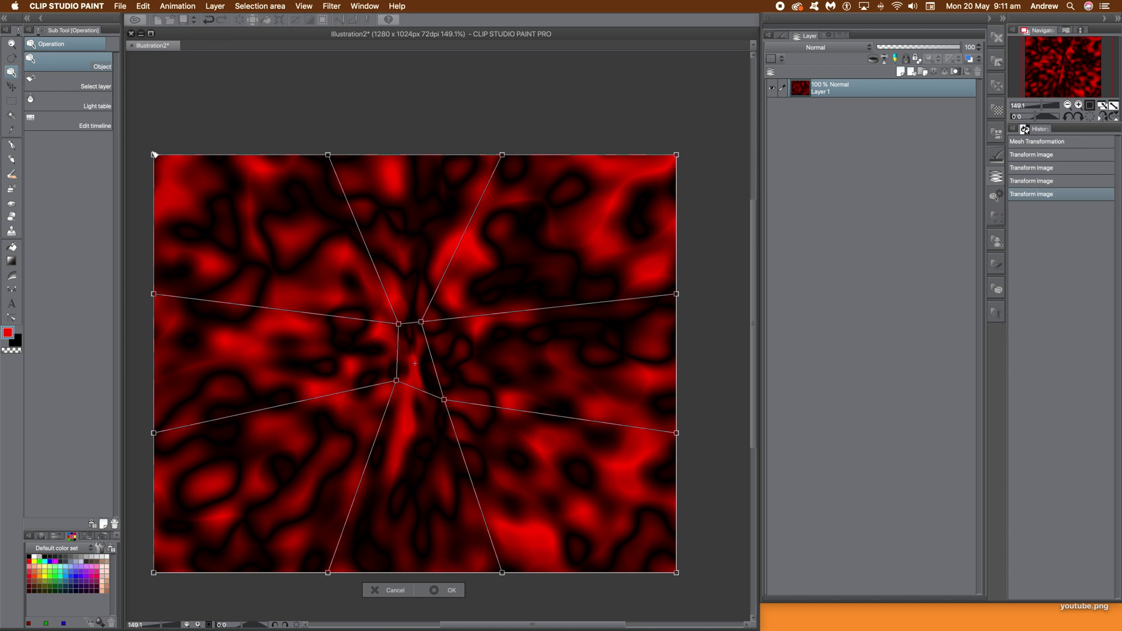
Pull the four outer mesh corners slightly beyond the canvas edges and apply the mesh transformation.
left_click_drag(153, 155, 144, 134)
left_click_drag(676, 154, 691, 133)
left_click_drag(677, 573, 714, 592)
left_click_drag(154, 574, 137, 591)
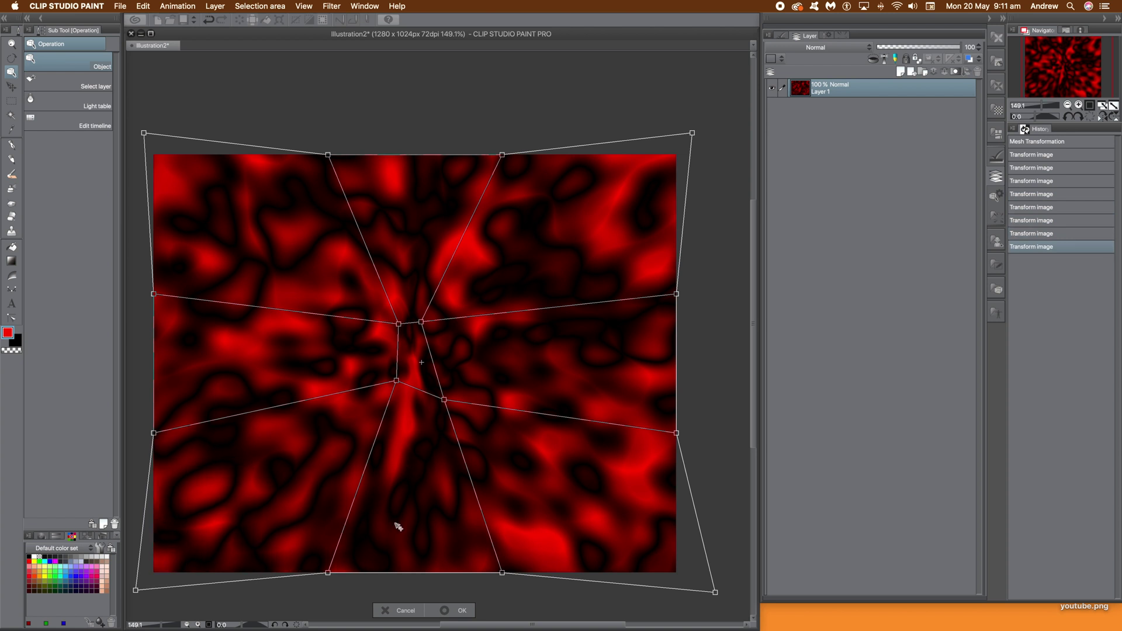
left_click(461, 611)
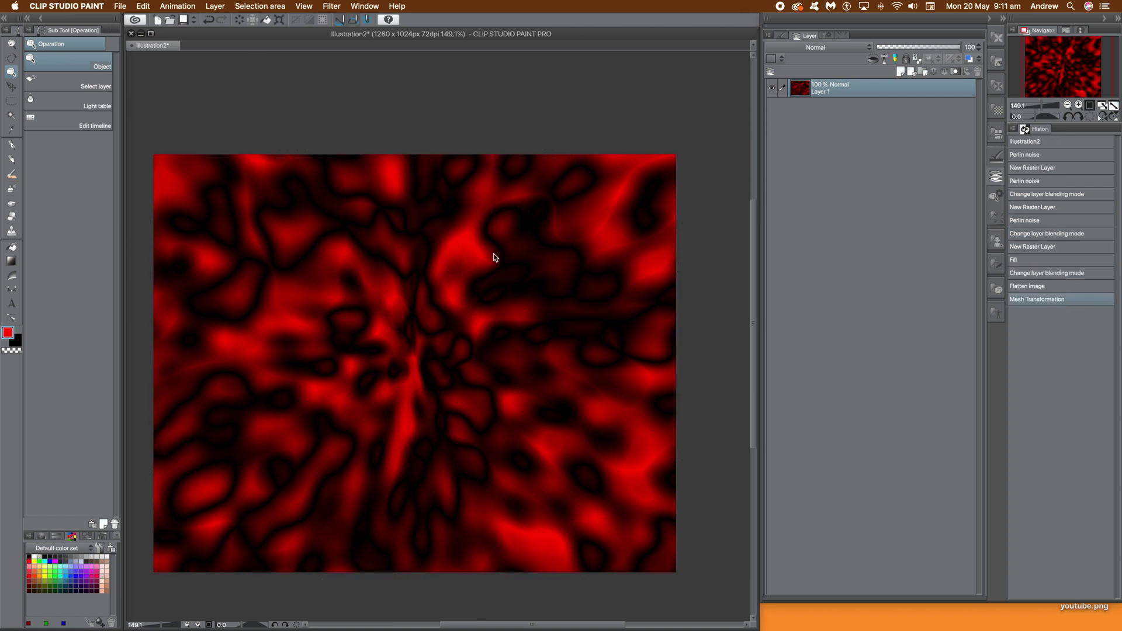
Start registering the warped layer as an image material named "red distorted", enabled for paper texture and brush tip shape.
left_click(145, 6)
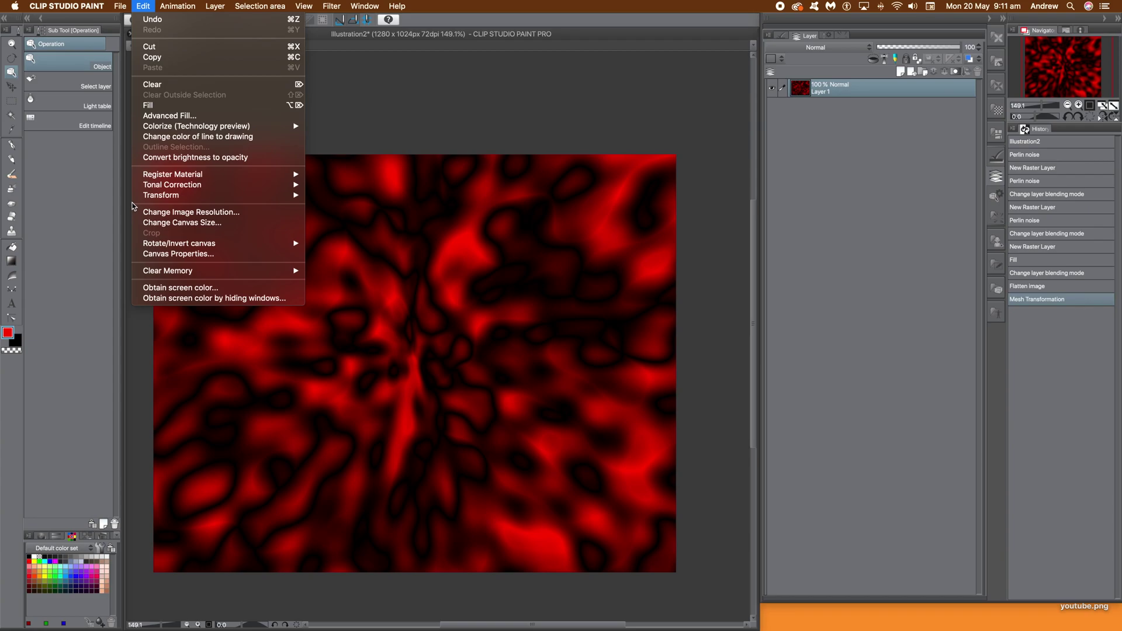
mouse_move(196, 175)
left_click(328, 176)
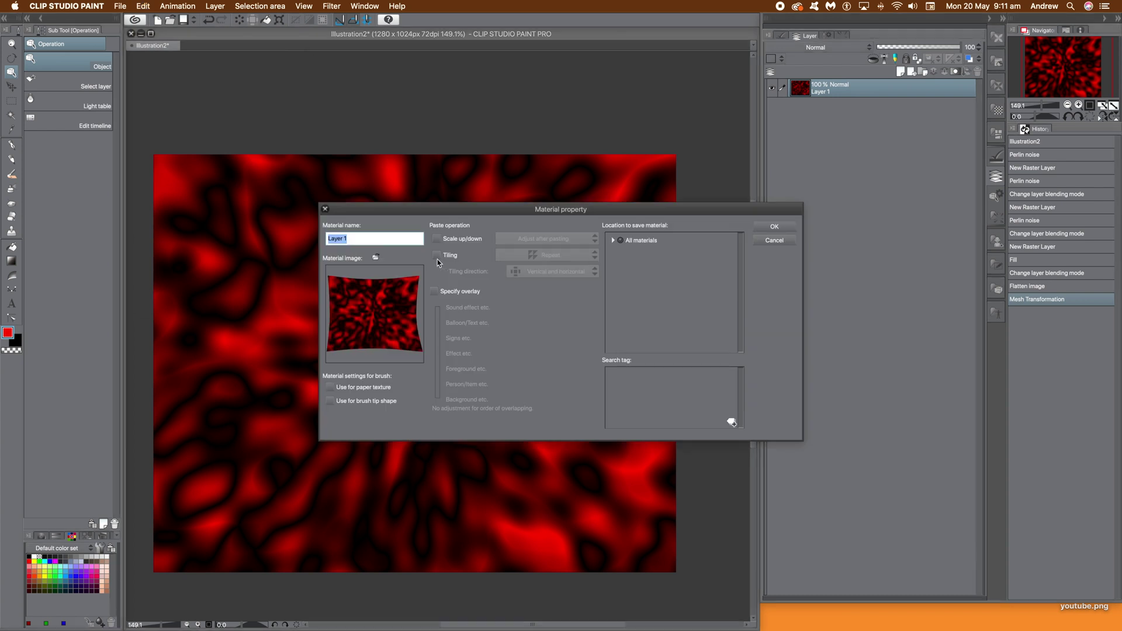
type("red dis")
left_click(331, 387)
left_click(330, 401)
Set the save location of the "red distorted" material to Artificial, under Background in the Color pattern category.
left_click(660, 243)
left_click(614, 241)
left_click(619, 257)
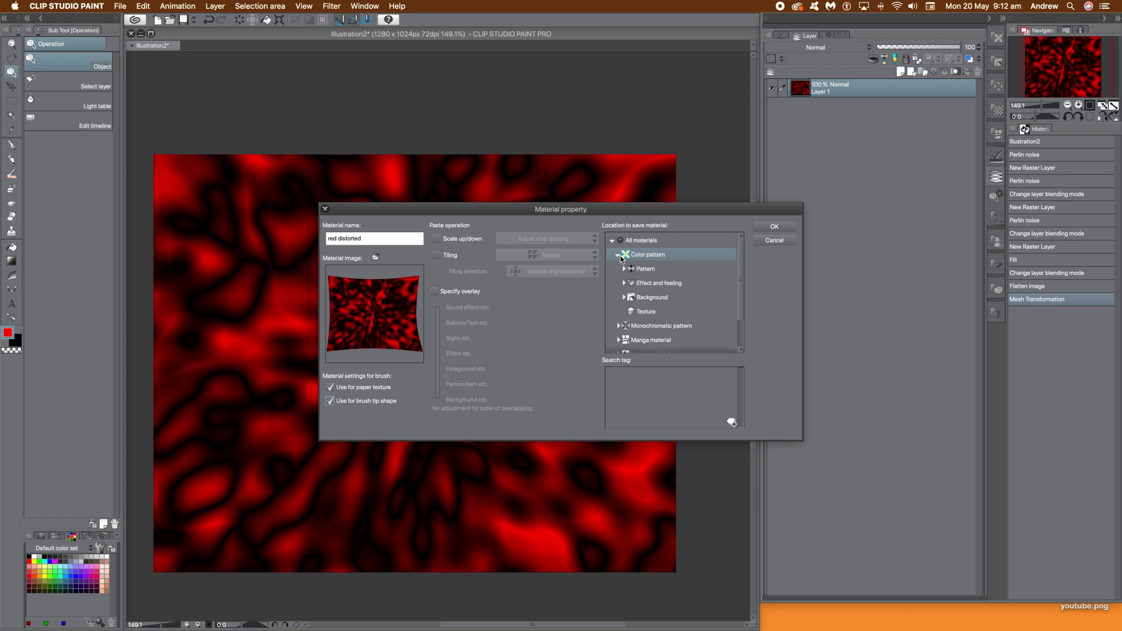
left_click(648, 297)
left_click(622, 298)
left_click(653, 331)
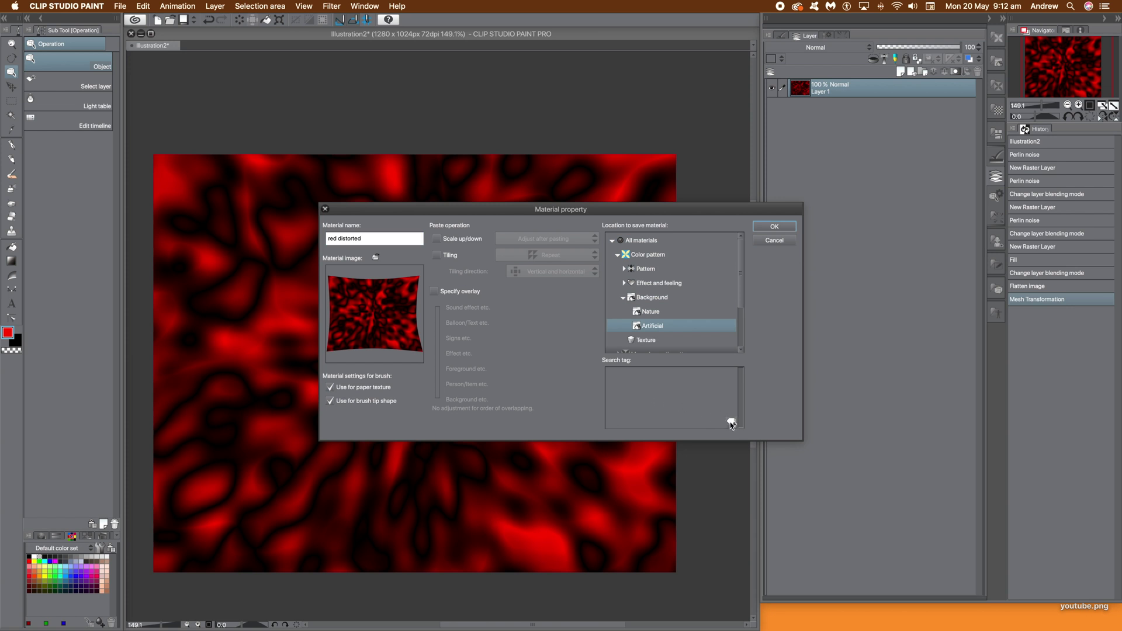
Add the search tags "red" and "distorted" to the material and complete its registration.
left_click(730, 422)
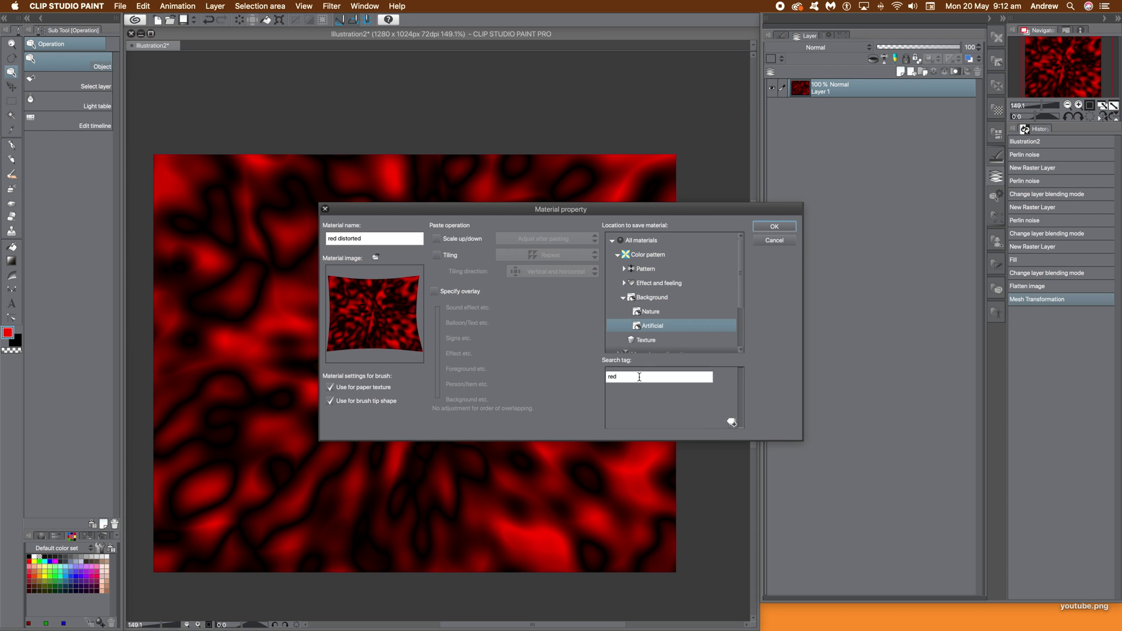
type("red")
left_click(730, 422)
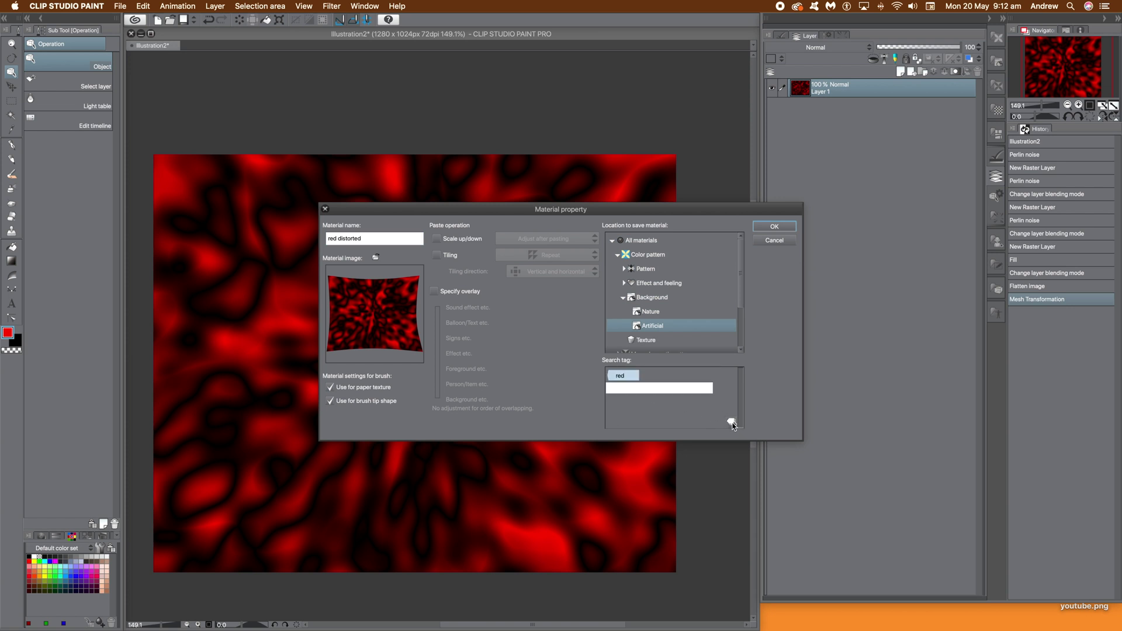
type("distorted")
key("Return")
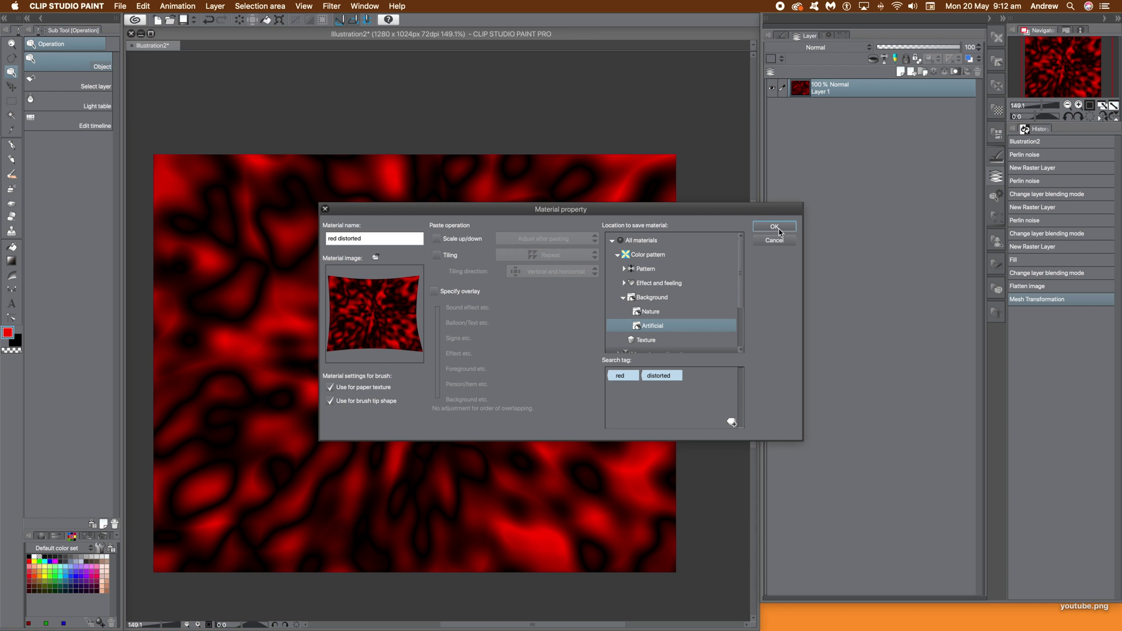
left_click(776, 227)
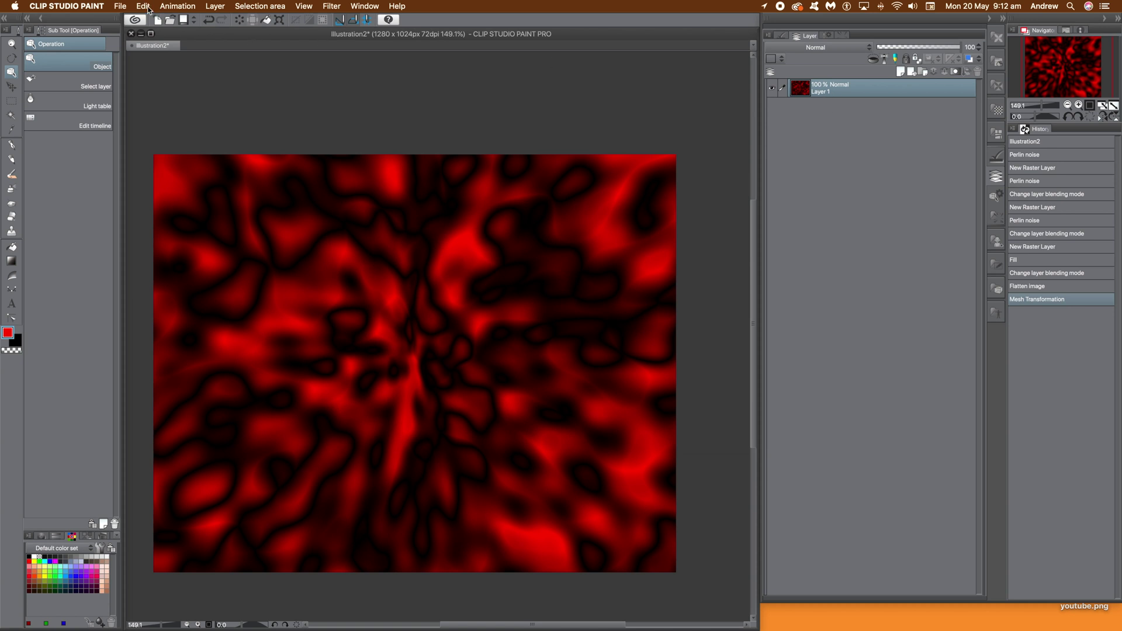
Flatten the image and fill the whole layer with the current red color.
left_click(213, 7)
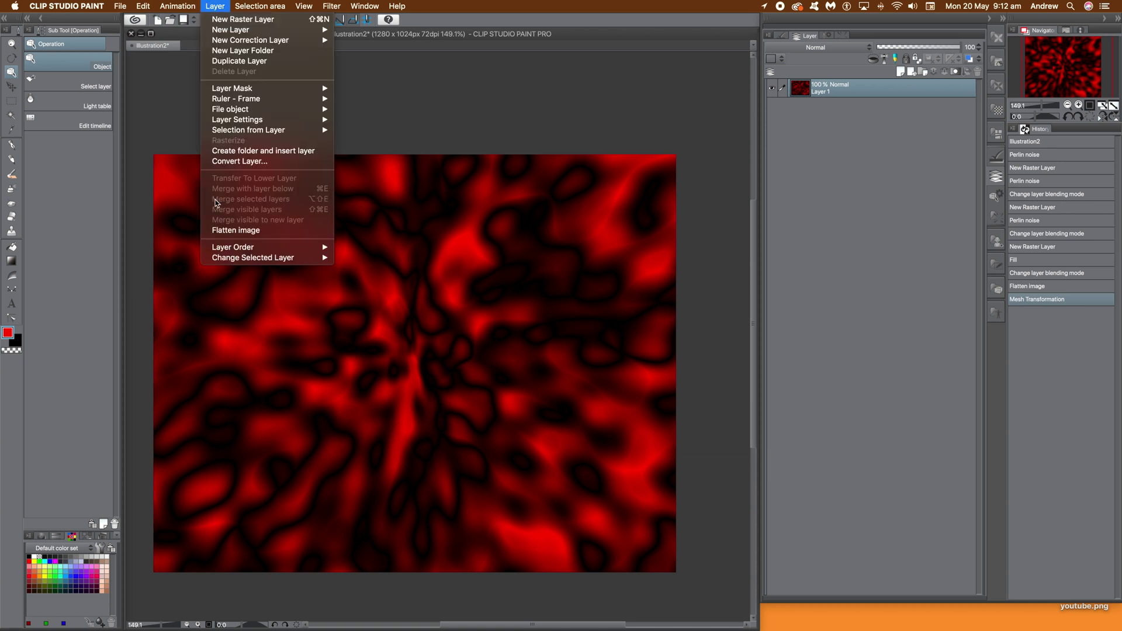
left_click(228, 230)
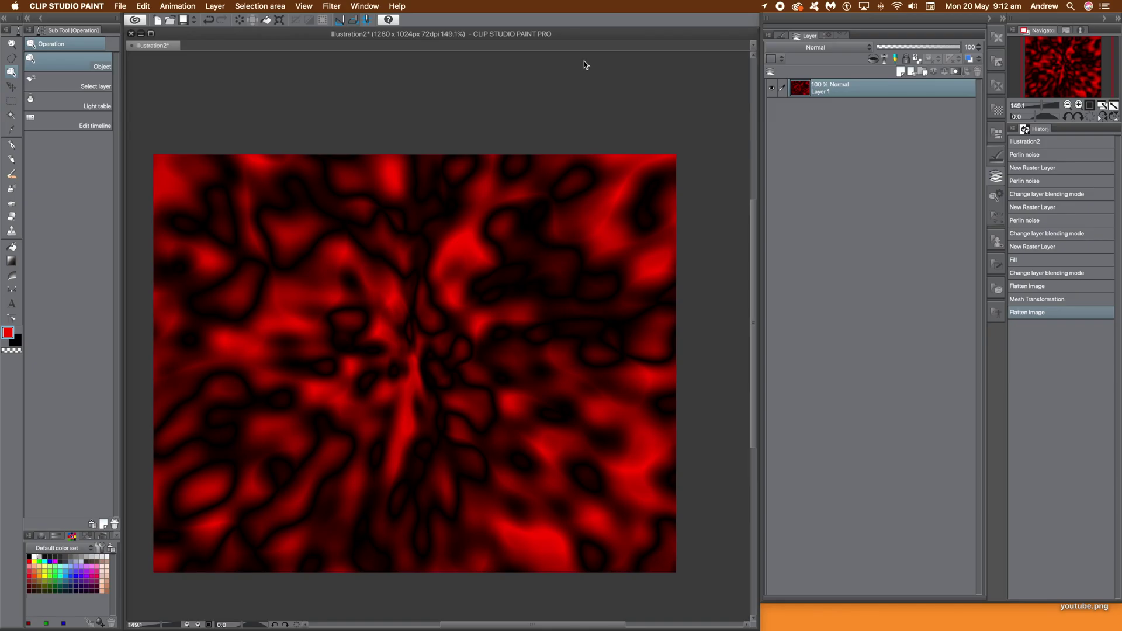
left_click(140, 6)
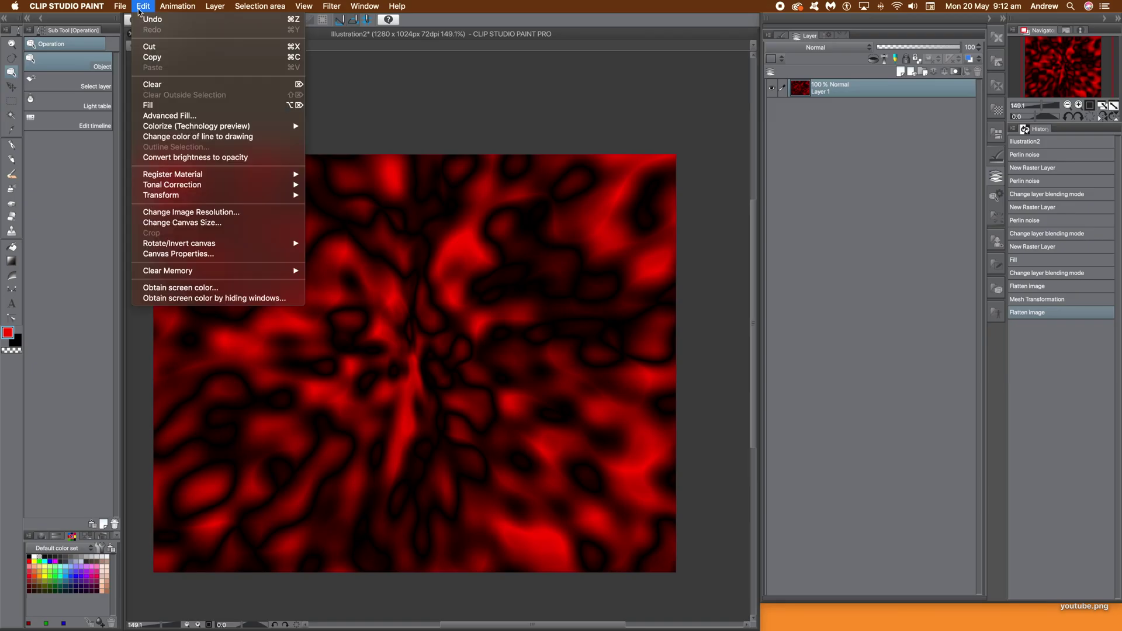
left_click(160, 107)
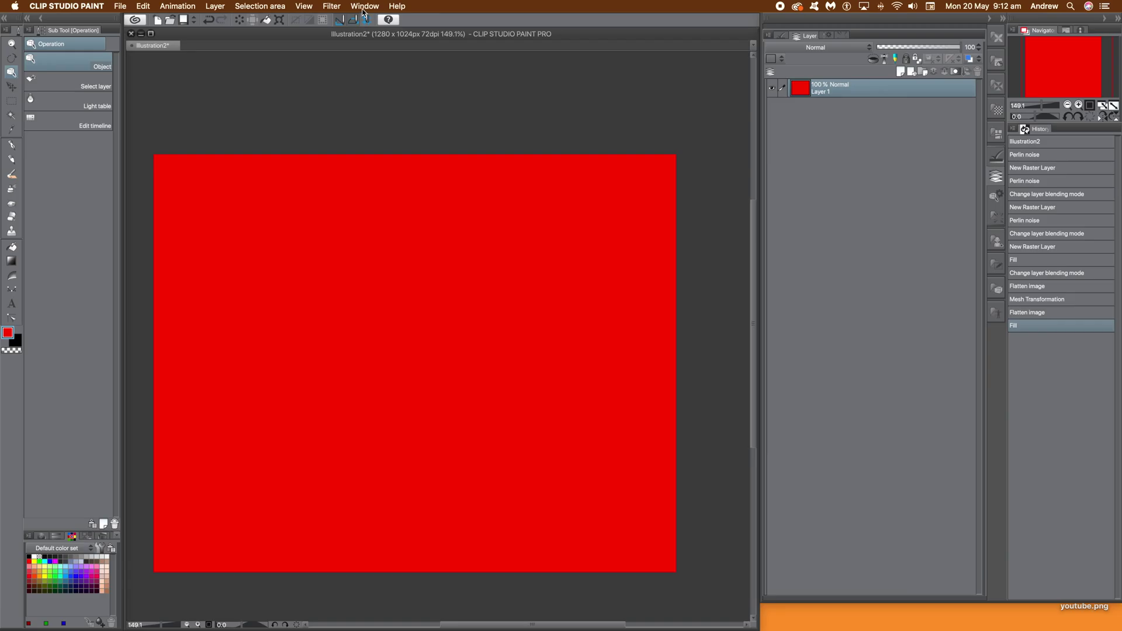
Show the Background materials and place the "red distorted" material on the red canvas.
left_click(363, 7)
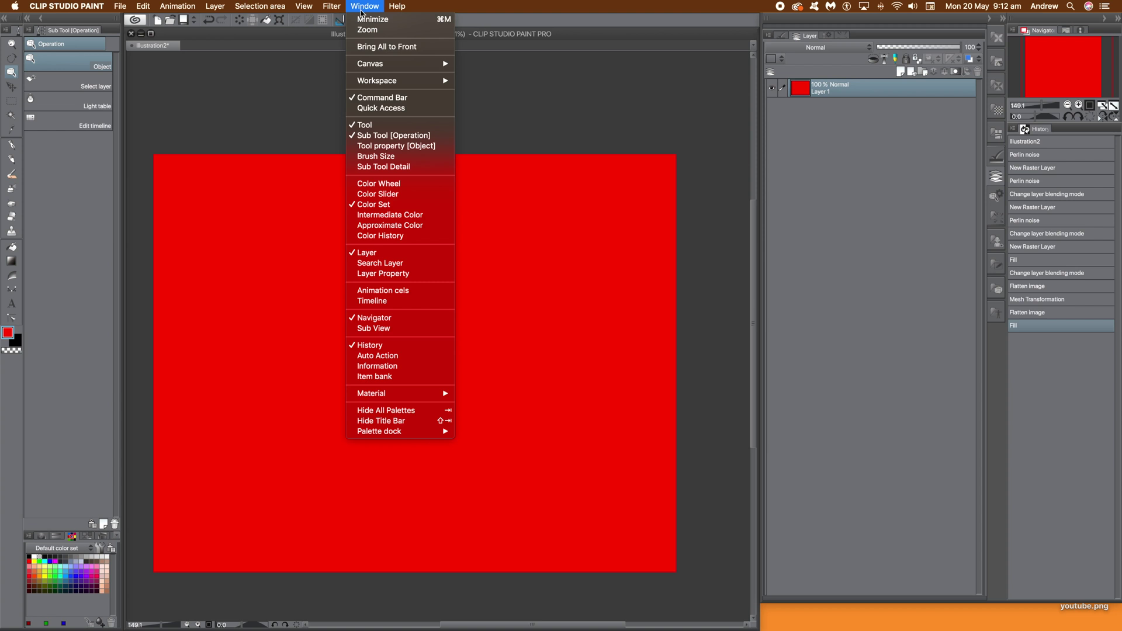
mouse_move(391, 395)
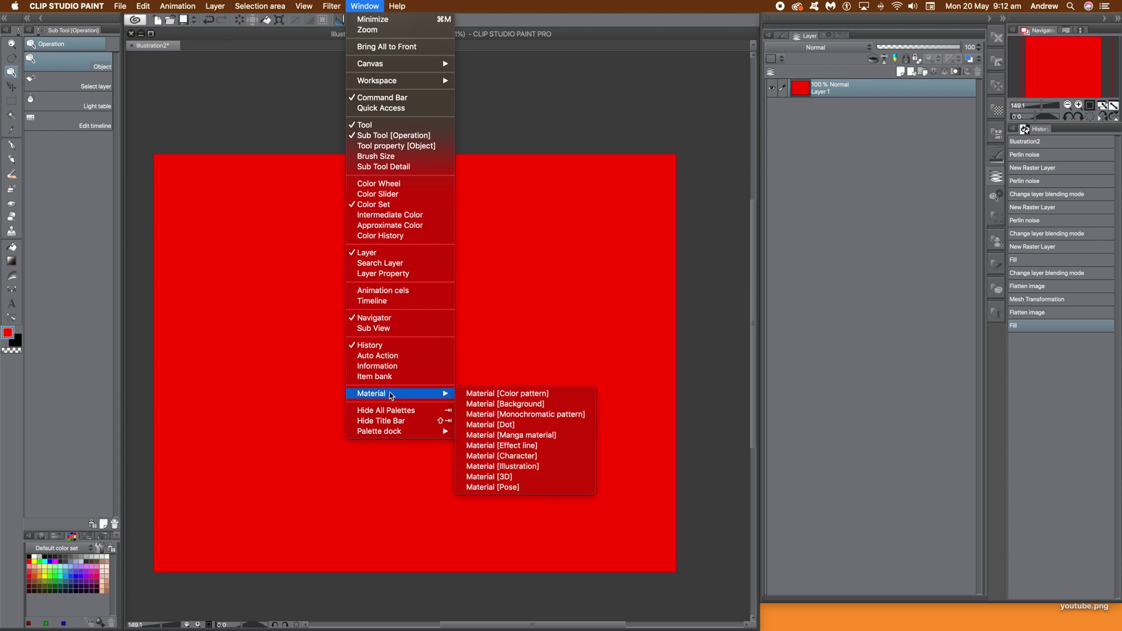
left_click(543, 406)
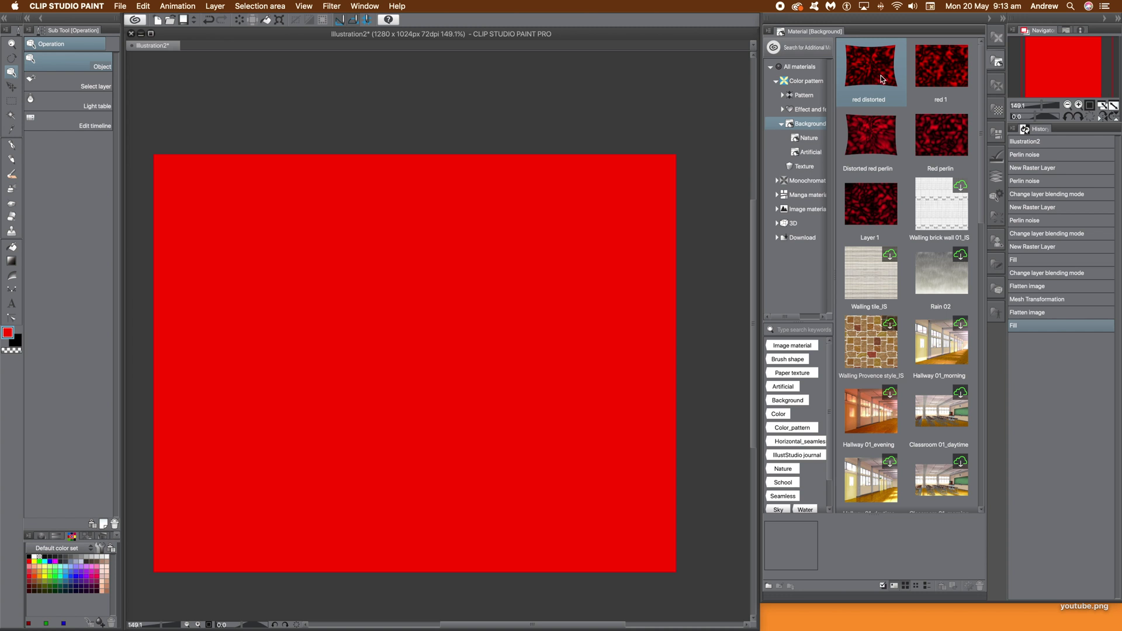
left_click_drag(873, 69, 236, 176)
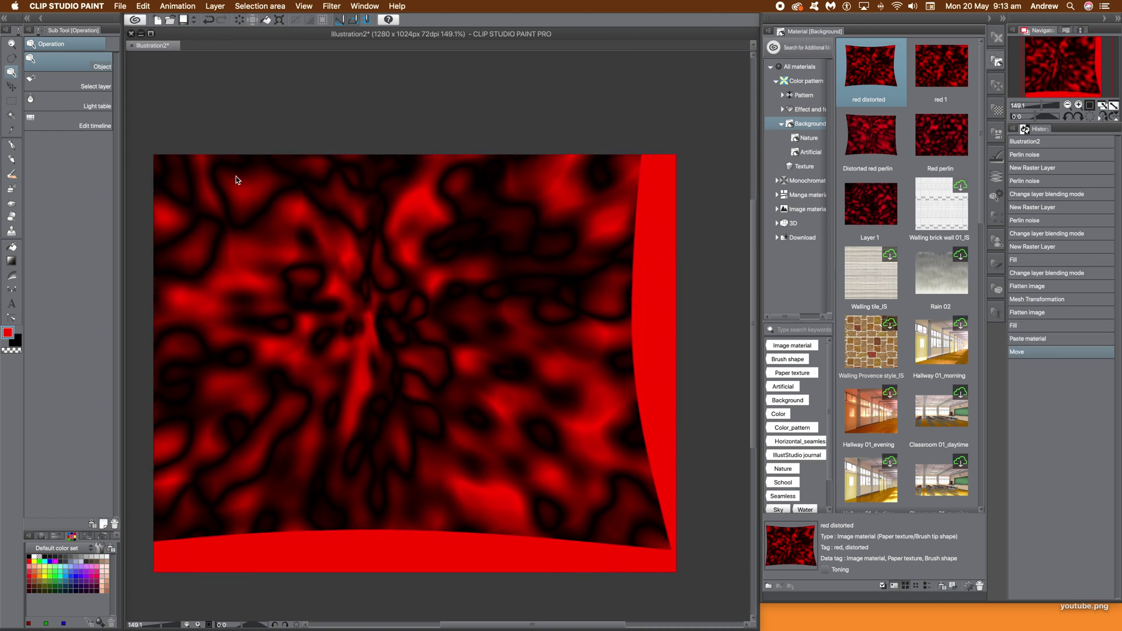
Scale up the pasted material from its lower-right corner until it covers the entire canvas, and apply the transformation.
left_click(146, 5)
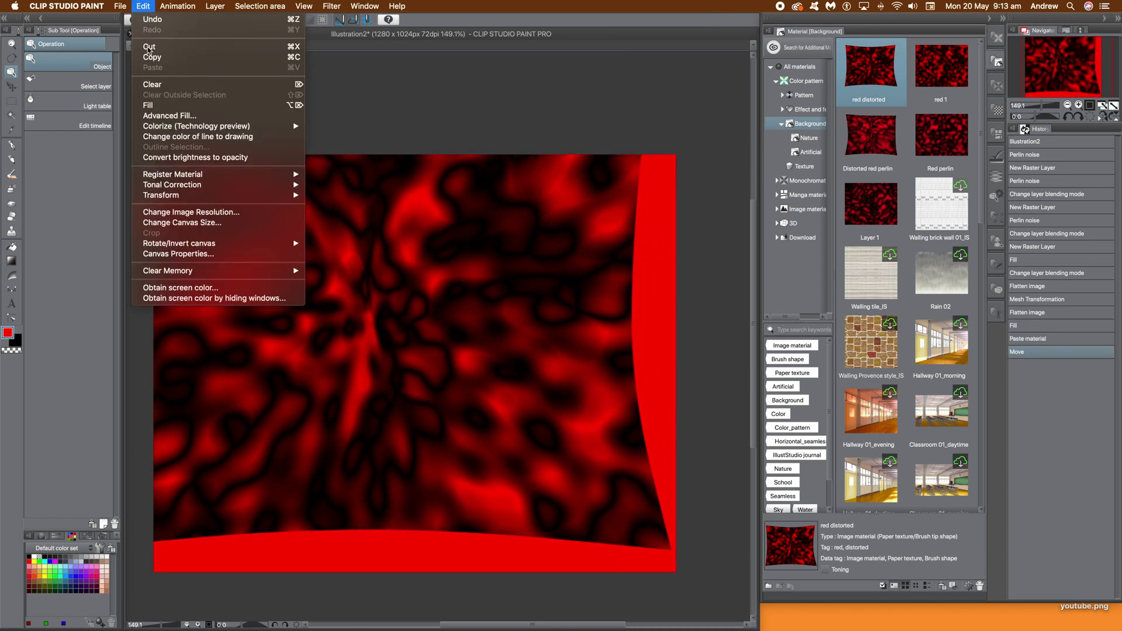
mouse_move(246, 196)
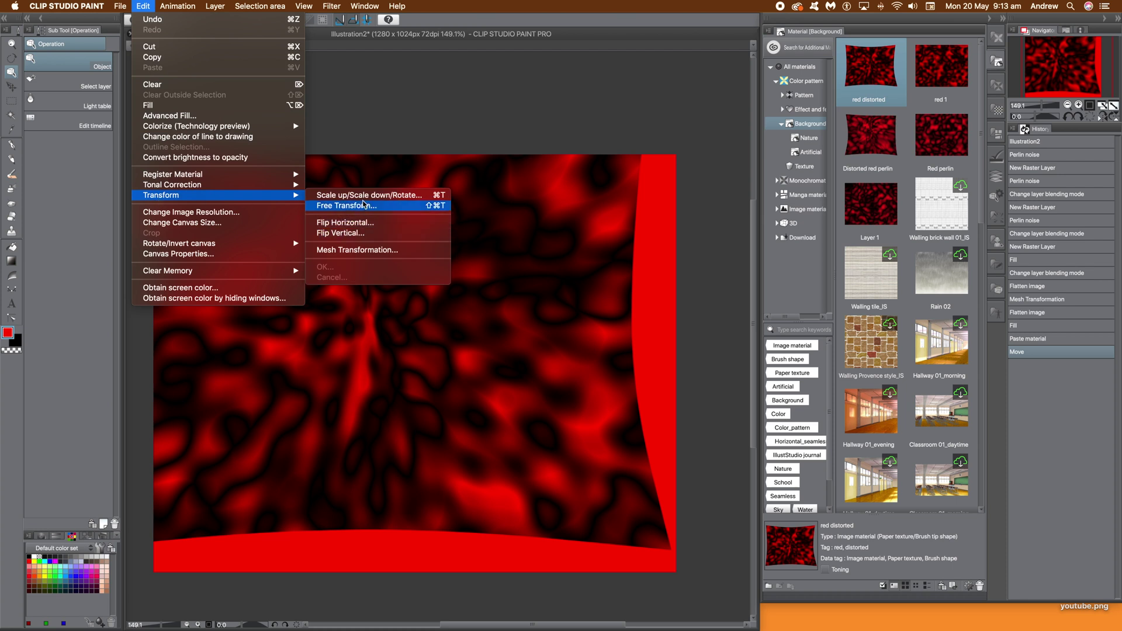
left_click(814, 577)
left_click_drag(671, 550, 823, 630)
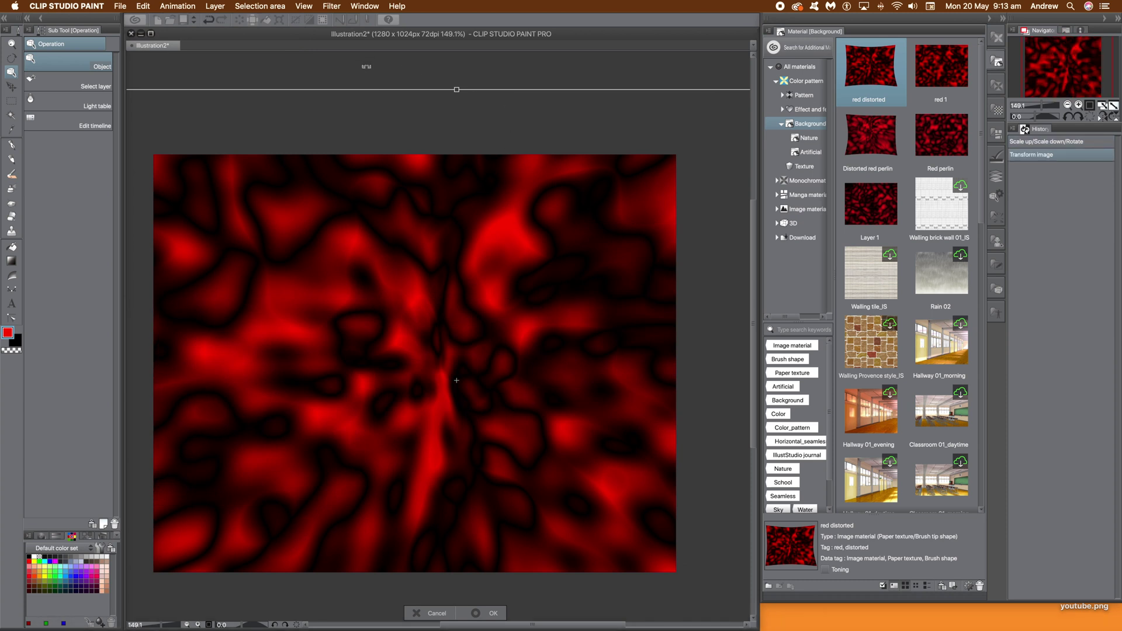
left_click(512, 615)
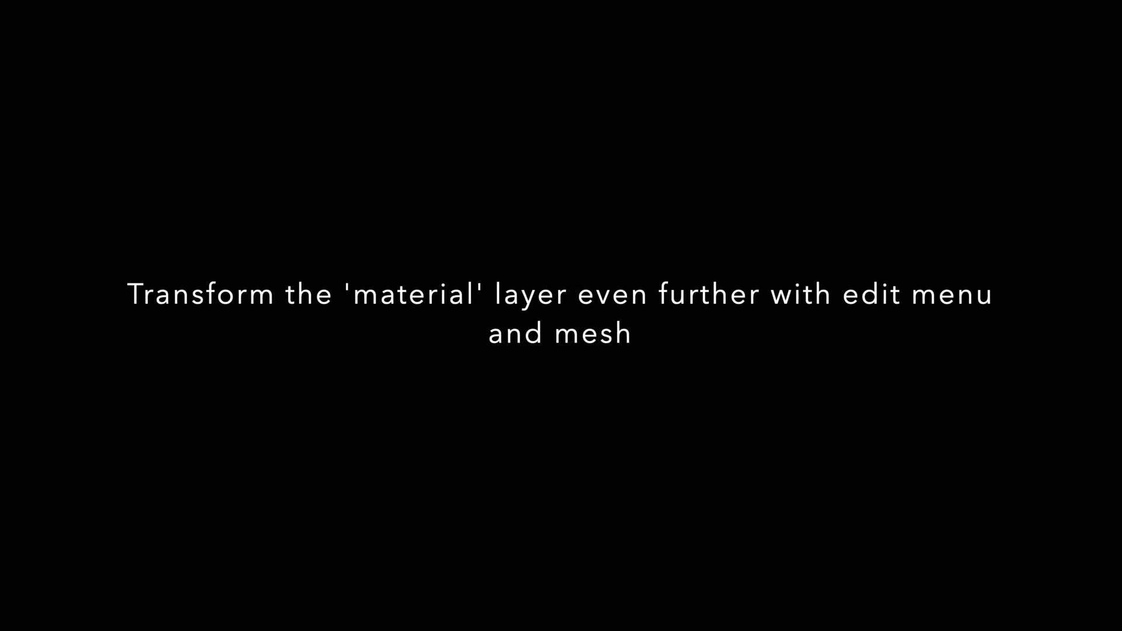
Using Mesh Transformation on the pasted material layer, pull the four inner mesh points in toward the center and apply the warp.
left_click(144, 7)
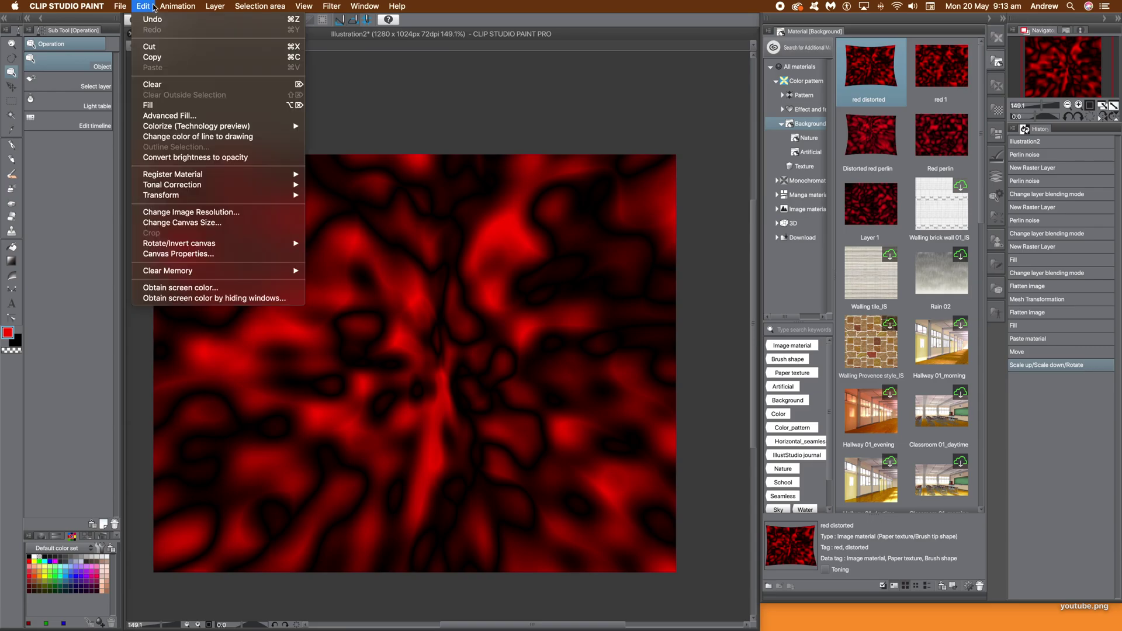
mouse_move(173, 7)
mouse_move(164, 197)
left_click(374, 250)
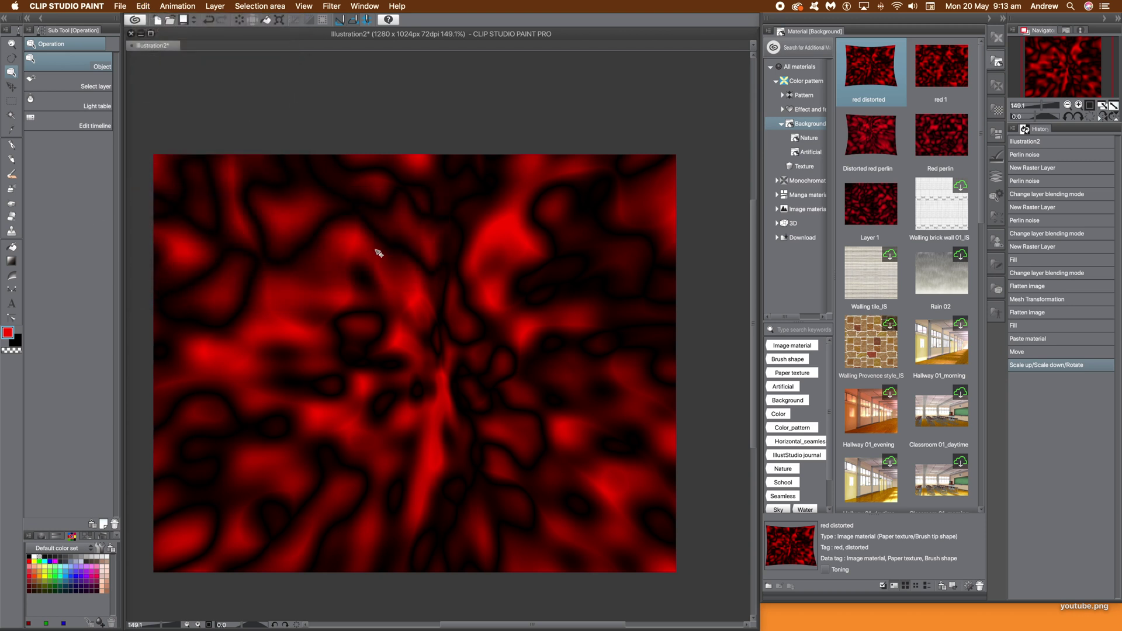
left_click_drag(337, 287, 424, 318)
left_click_drag(579, 283, 501, 349)
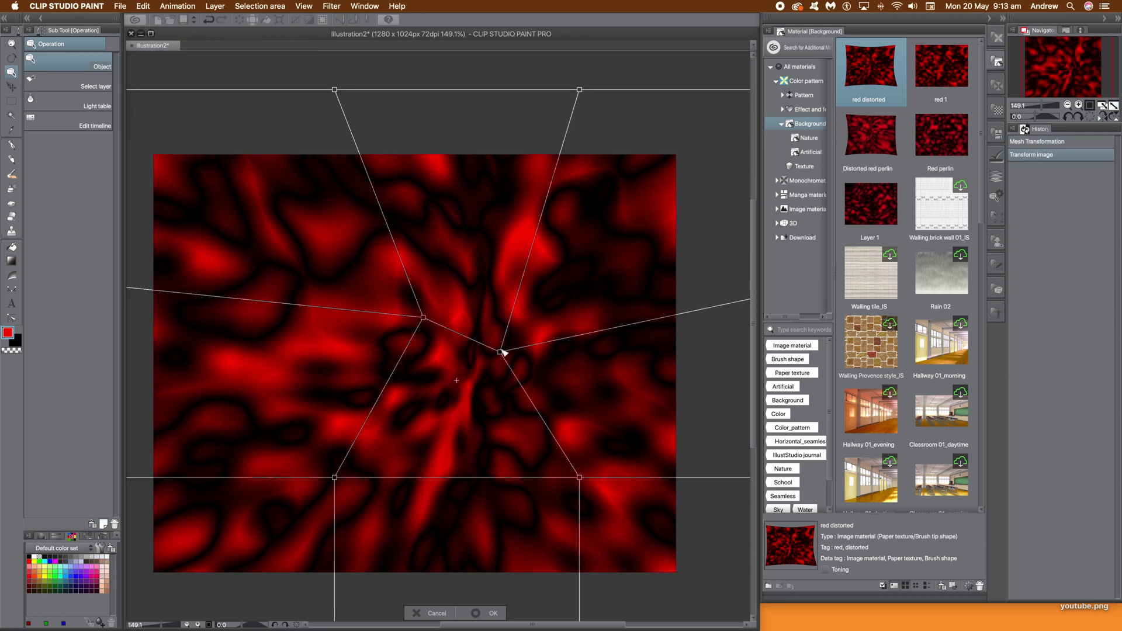
left_click_drag(579, 477, 420, 417)
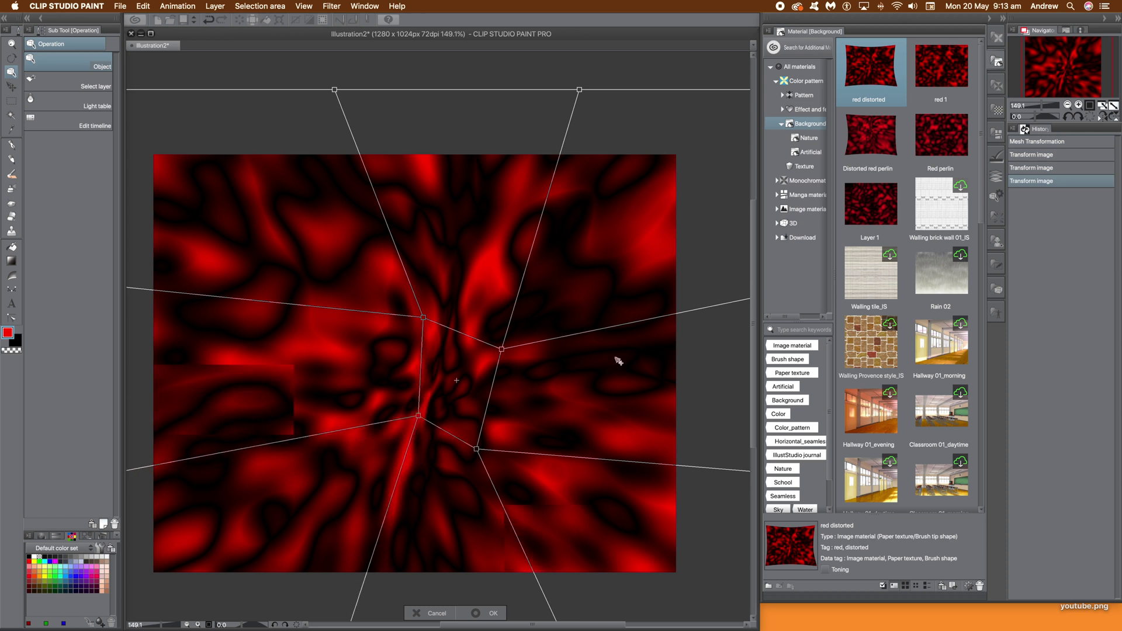
left_click(491, 614)
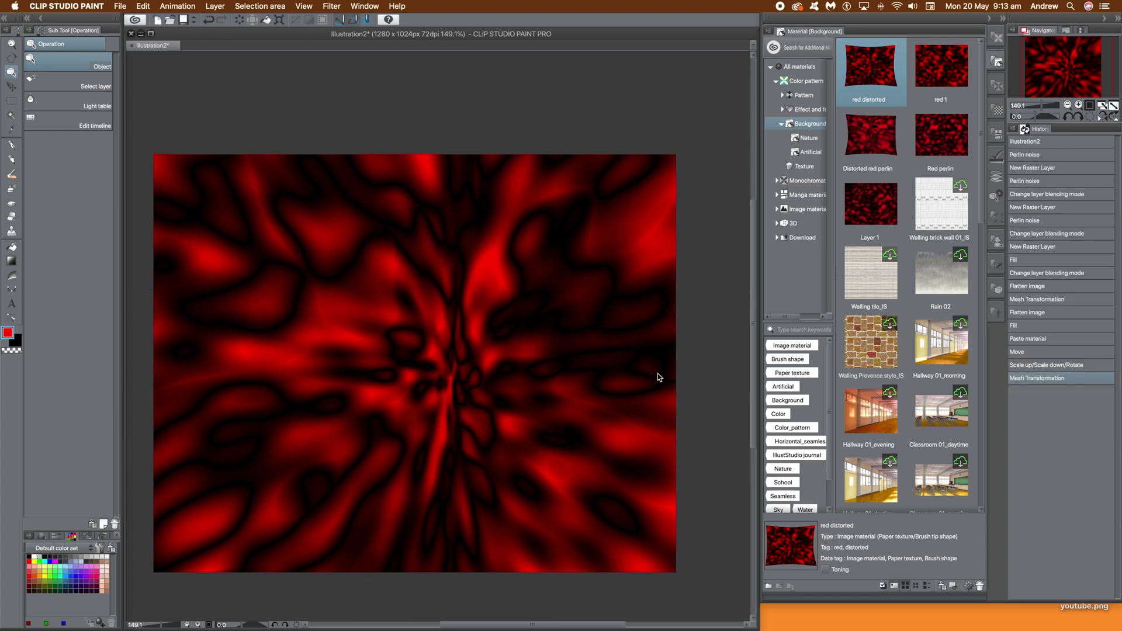
left_click(216, 6)
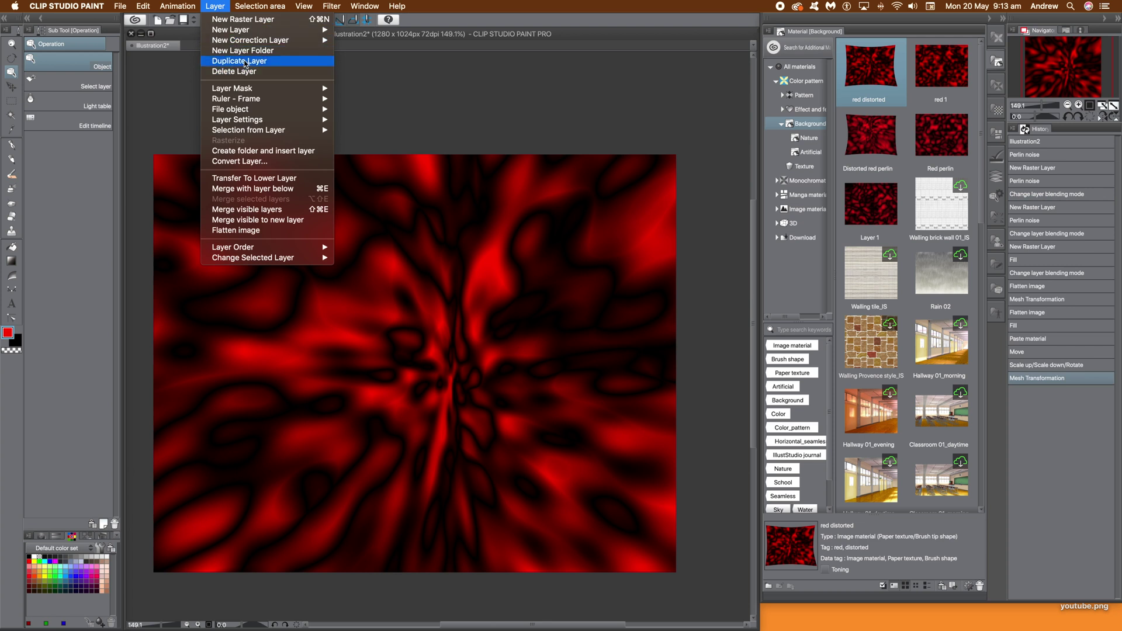
key("Escape")
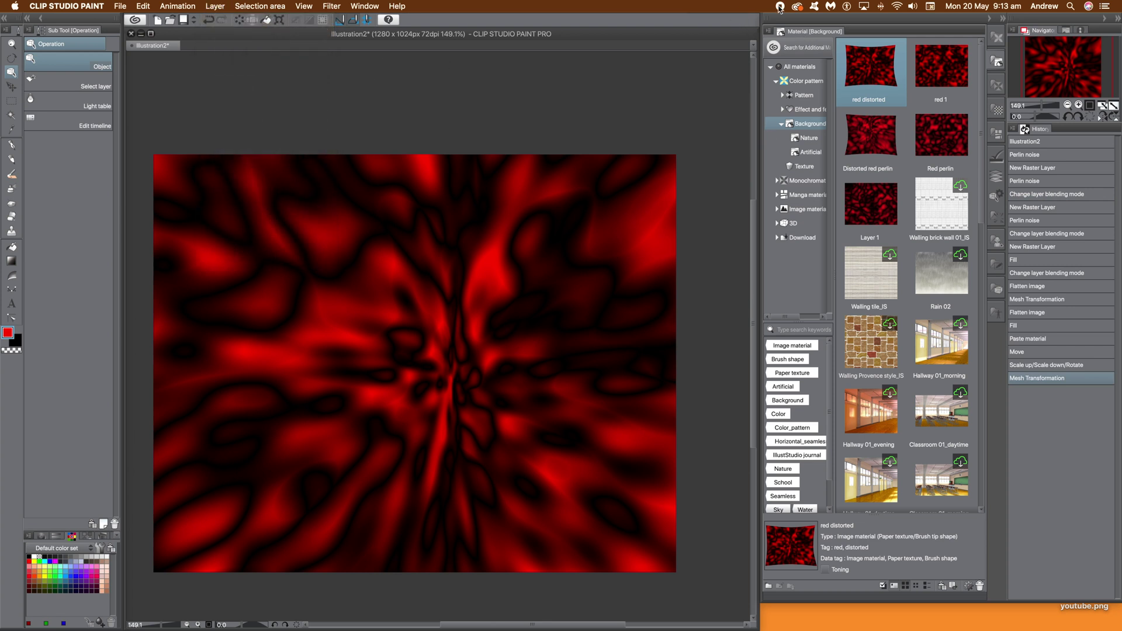